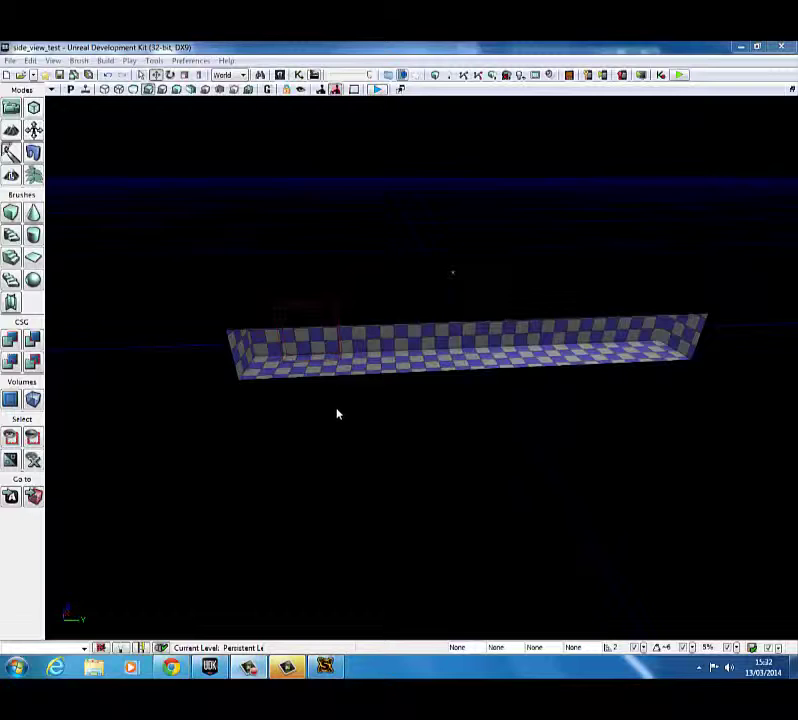
- Look over the long checkered floor, back wall and end walls of the level
mouse_move(337, 408)
right_down()
mouse_move(315, 400)
mouse_move(340, 398)
right_up()
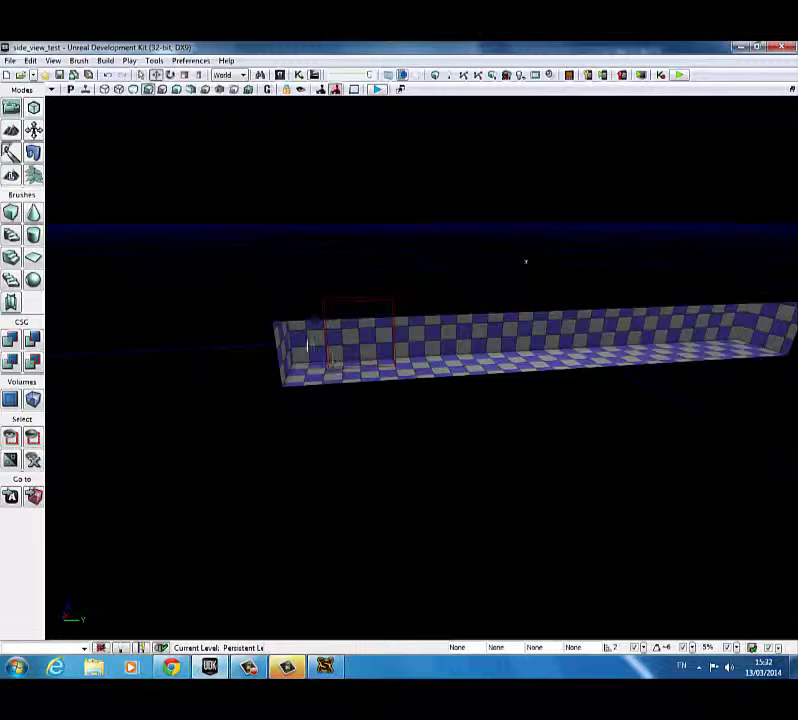
mouse_move(324, 354)
right_down()
mouse_move(317, 357)
mouse_move(354, 342)
mouse_move(426, 342)
mouse_move(466, 395)
mouse_move(427, 420)
mouse_move(422, 356)
right_up()
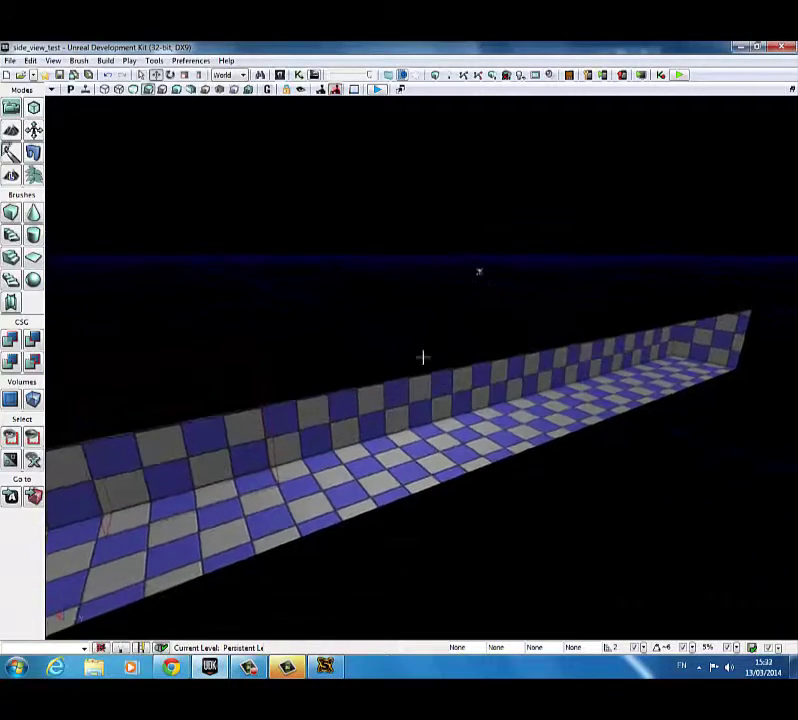
right_drag(374, 406, 342, 379)
click(412, 386)
click(383, 357)
click(322, 378)
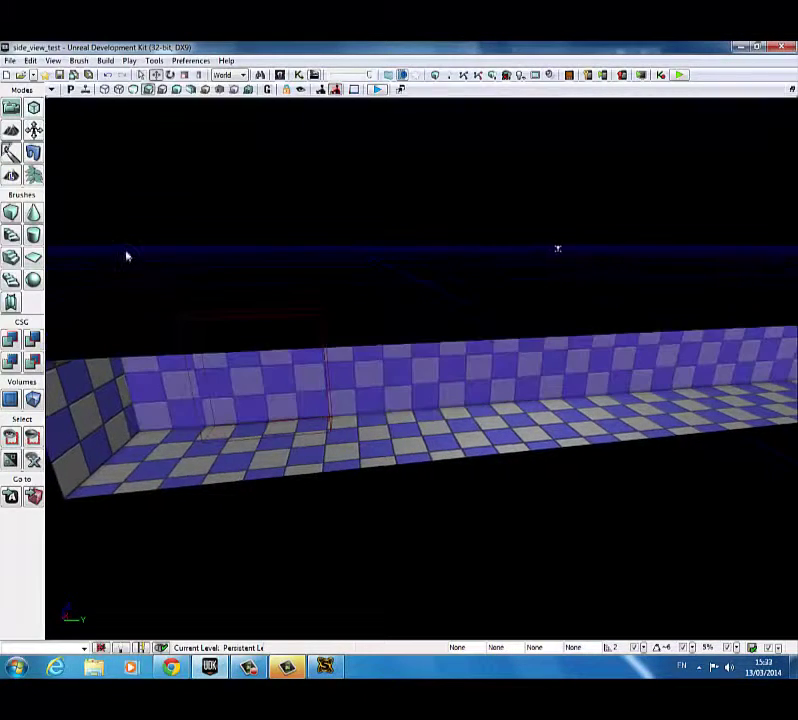
- Review the Cube brush builder's properties, toggling Hollow on and off, and close it without building a brush
right_click(11, 214)
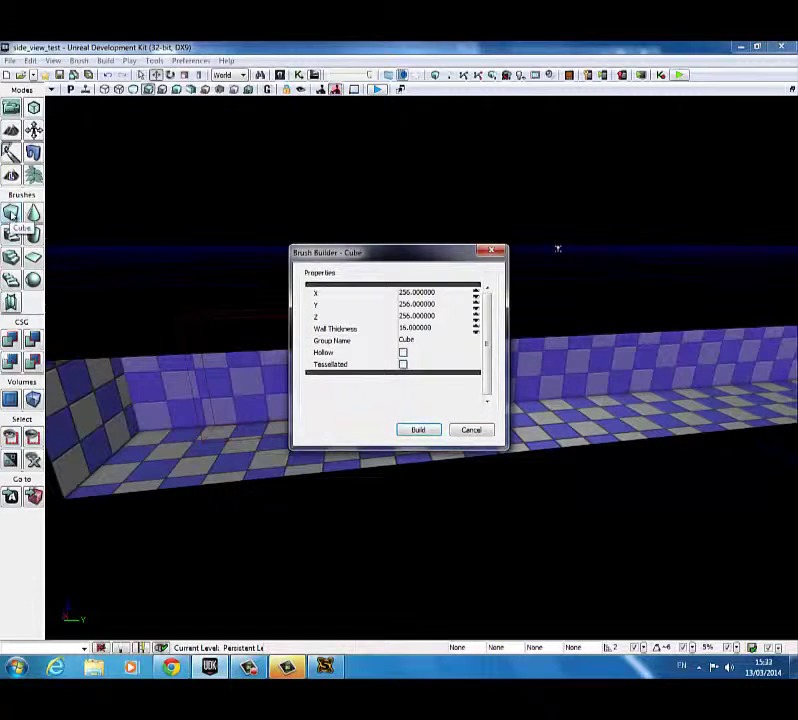
click(402, 352)
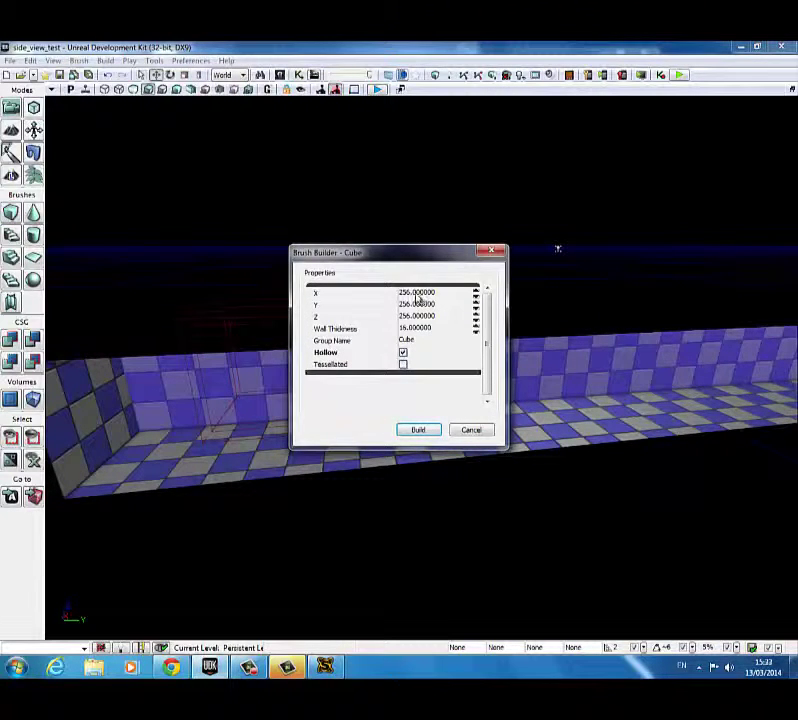
click(402, 352)
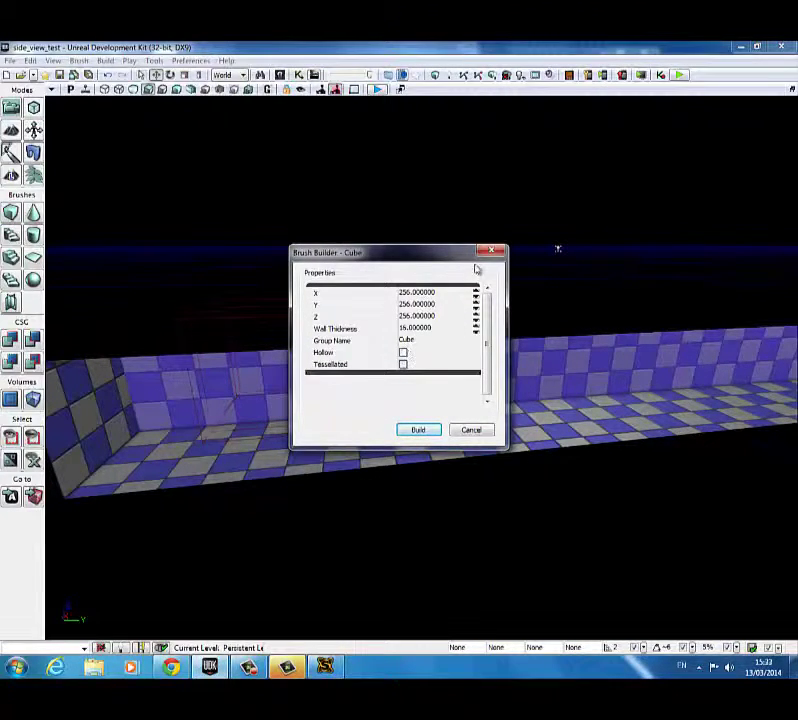
click(492, 251)
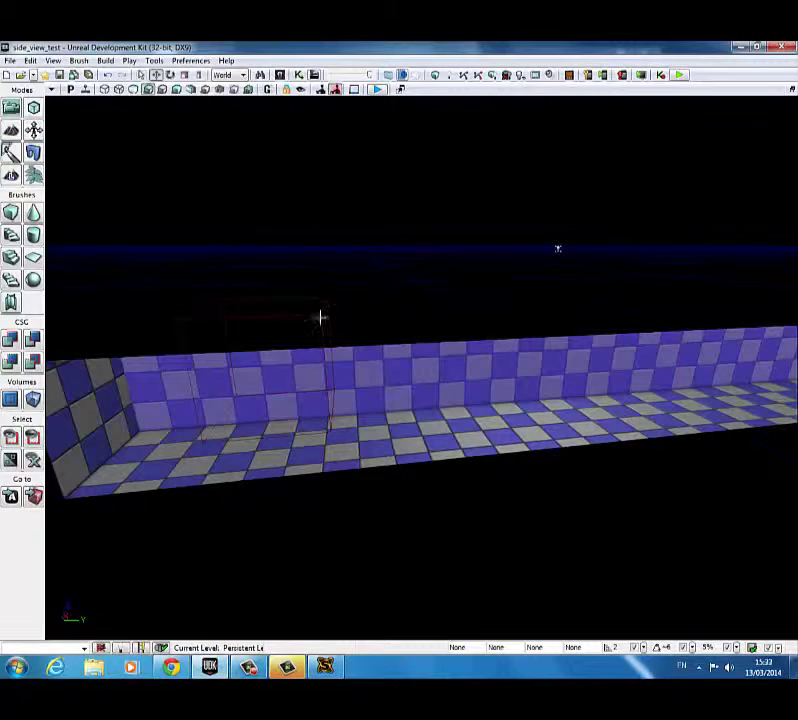
- Examine the stage along its length, inspecting the red builder brush and the SkyLight above it
mouse_move(366, 340)
right_down()
mouse_move(408, 354)
mouse_move(367, 336)
right_up()
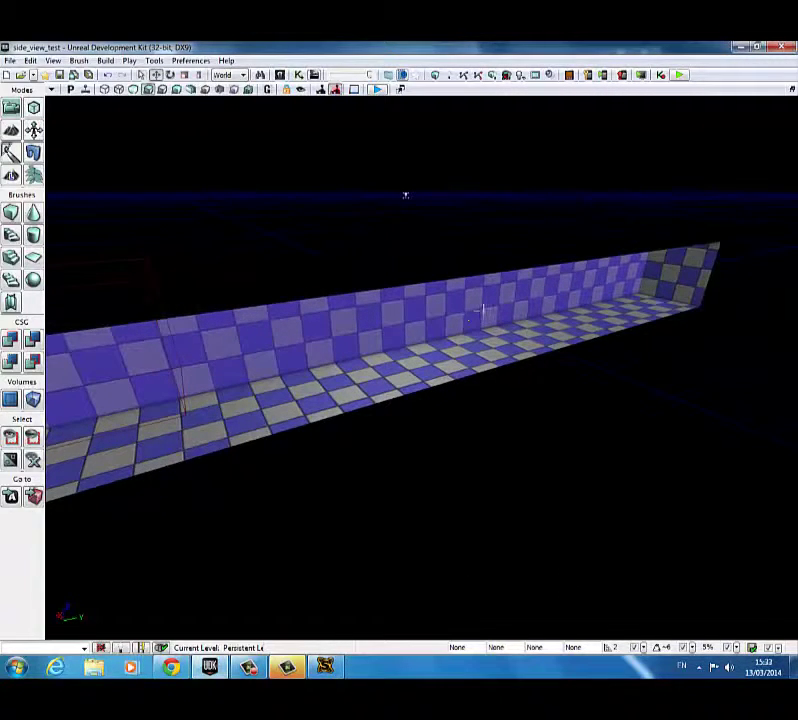
right_drag(486, 316, 502, 322)
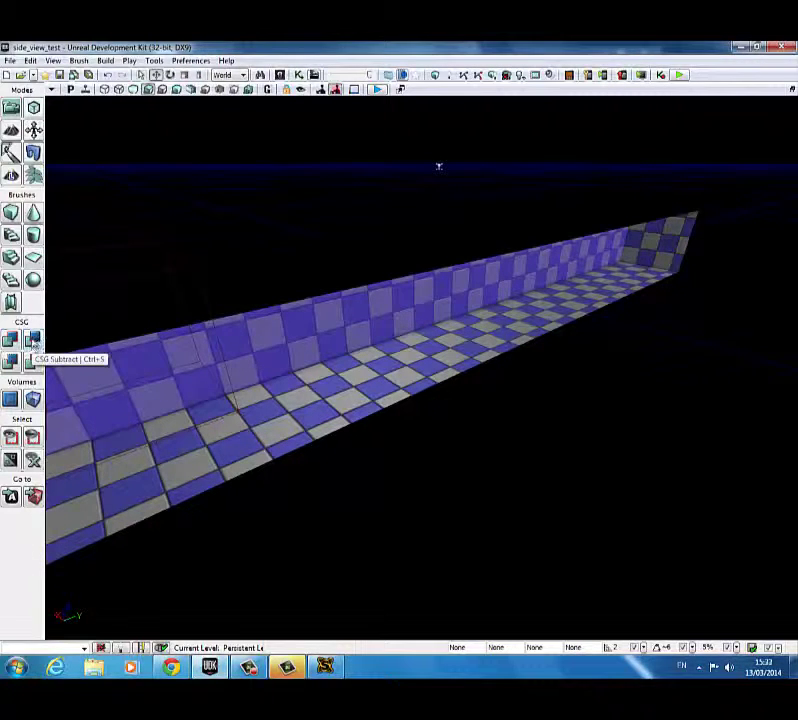
click(230, 380)
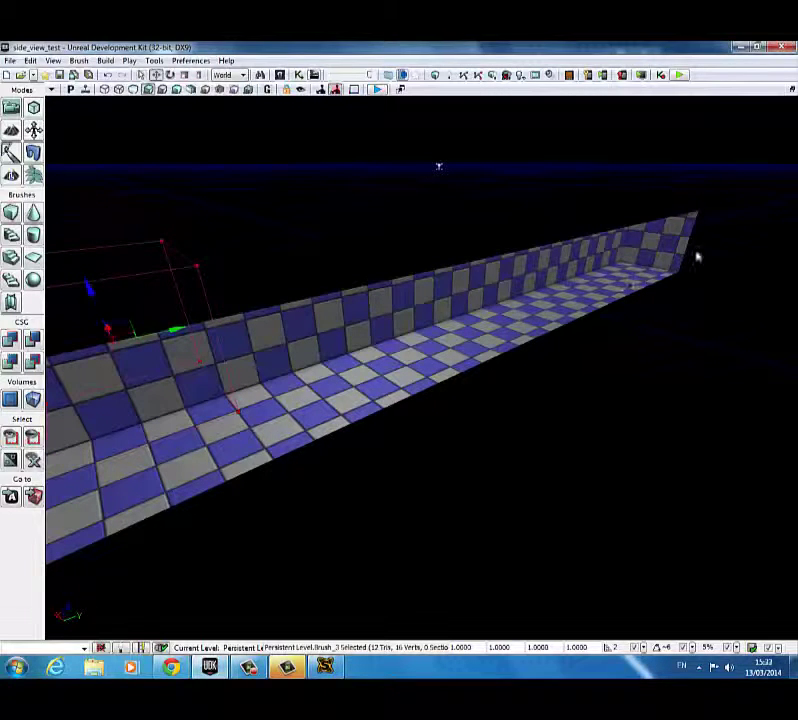
mouse_move(646, 266)
mouse_down()
mouse_move(525, 292)
mouse_move(588, 292)
mouse_move(709, 265)
mouse_move(581, 291)
mouse_move(661, 276)
mouse_move(582, 276)
mouse_move(698, 236)
mouse_up()
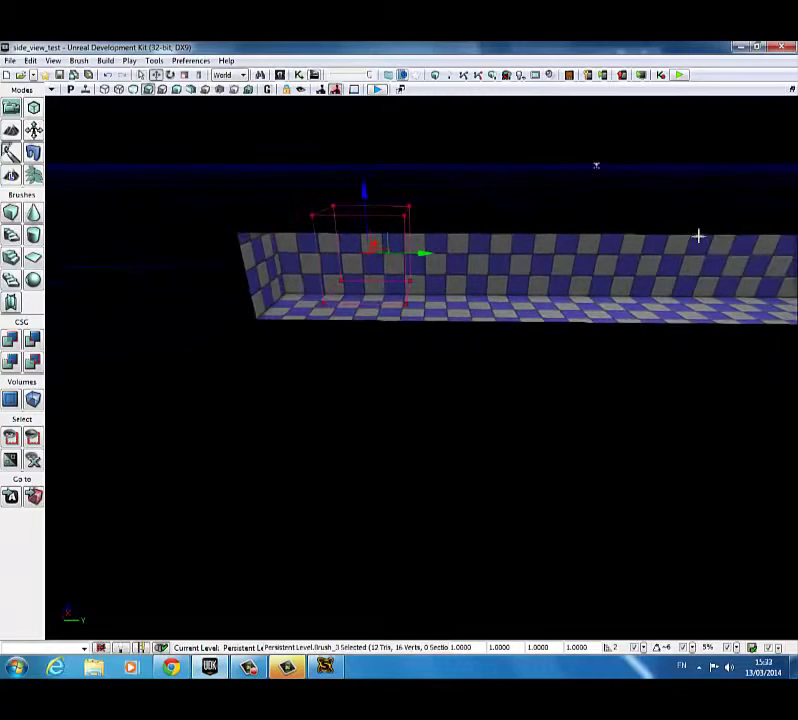
drag(636, 264, 607, 223)
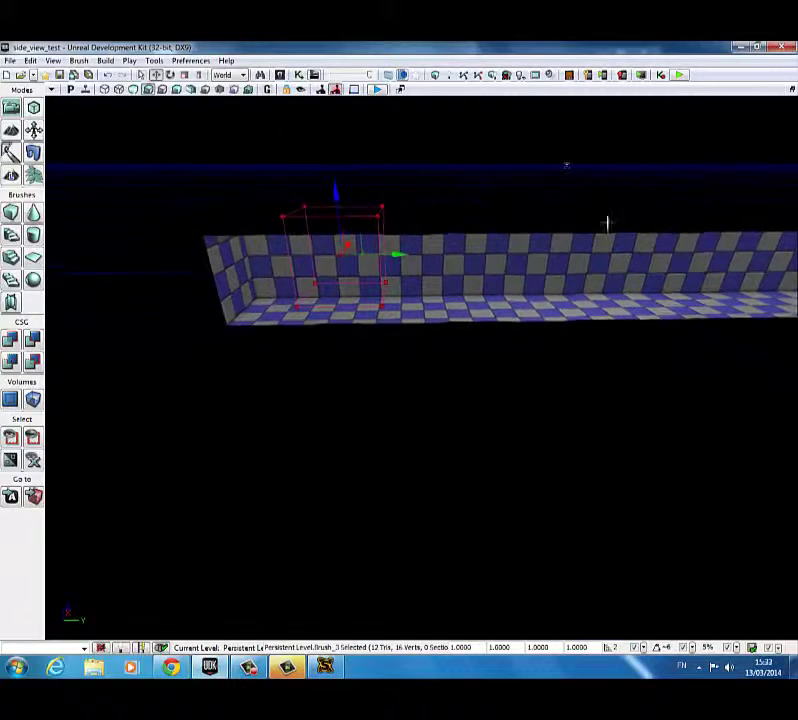
click(565, 164)
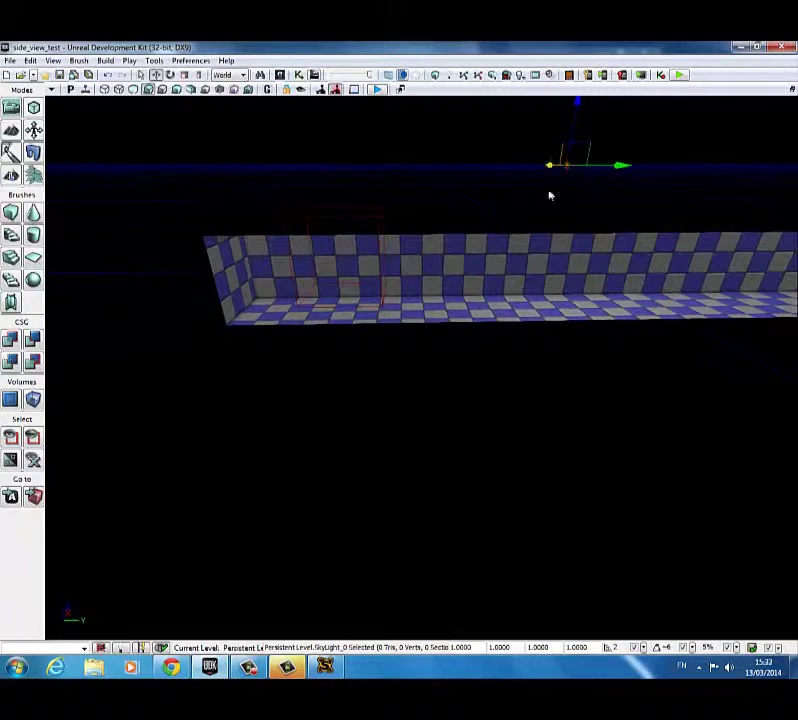
right_drag(502, 257, 543, 260)
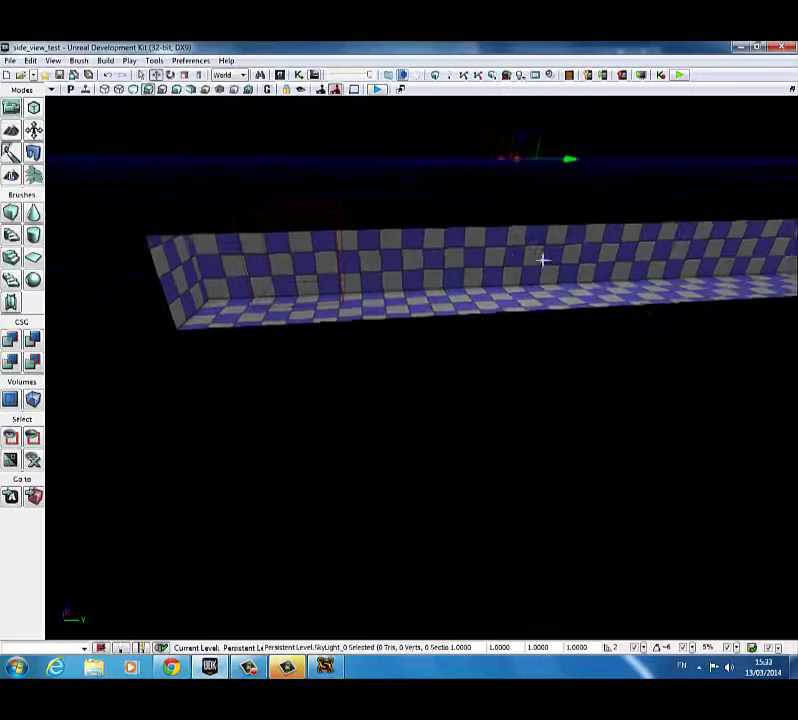
drag(542, 260, 500, 262)
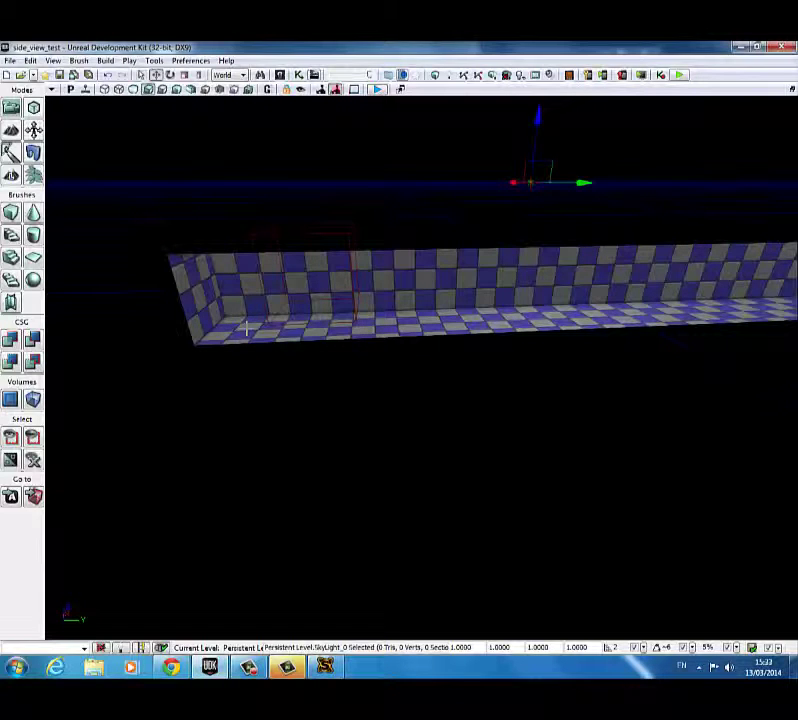
- Add a PlayerStart actor on the checkered floor near the stage's end wall
right_click(246, 326)
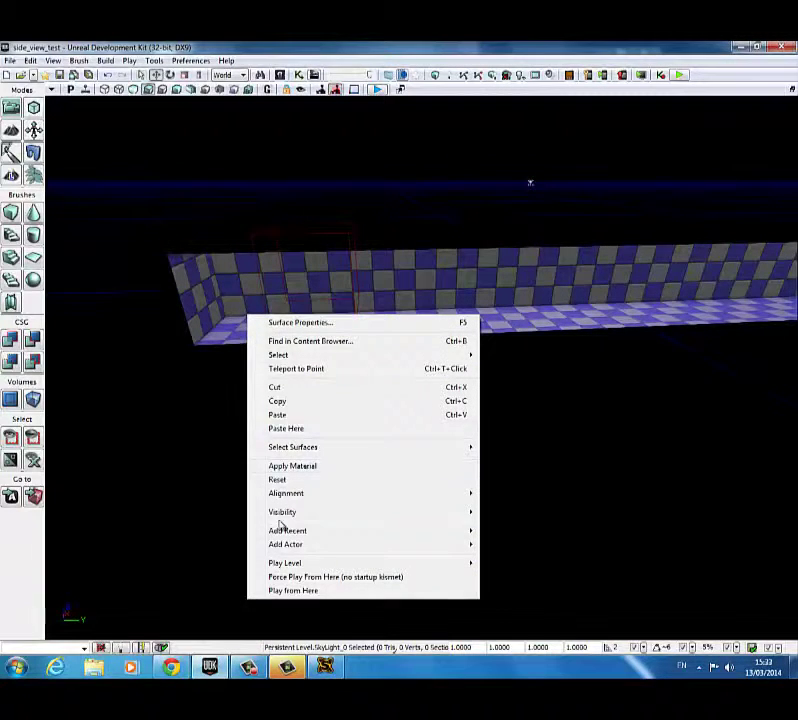
mouse_move(319, 549)
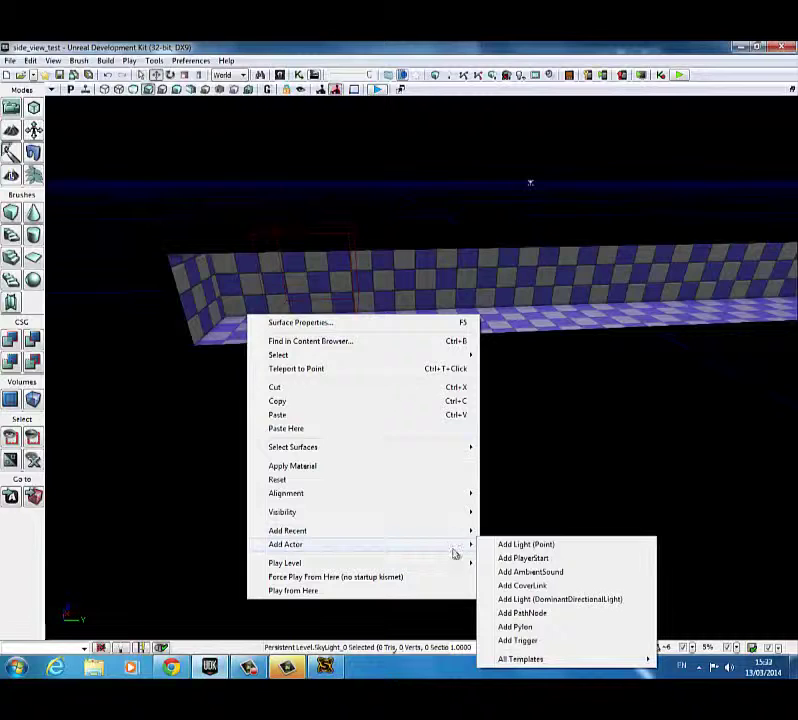
click(523, 558)
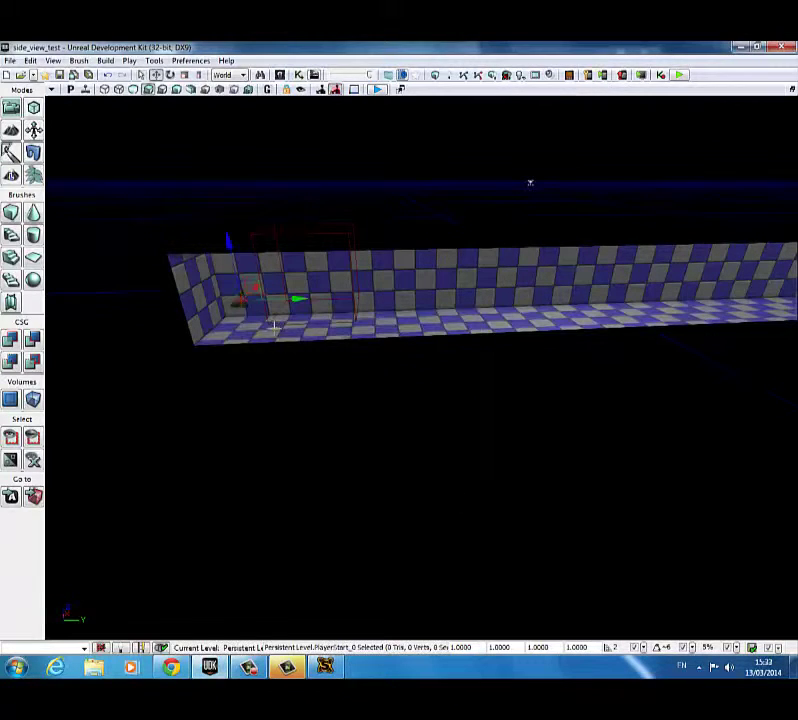
- Move the PlayerStart along the Y axis, away from the end wall and further into the stage
key(space)
drag(266, 314, 244, 302)
key(space)
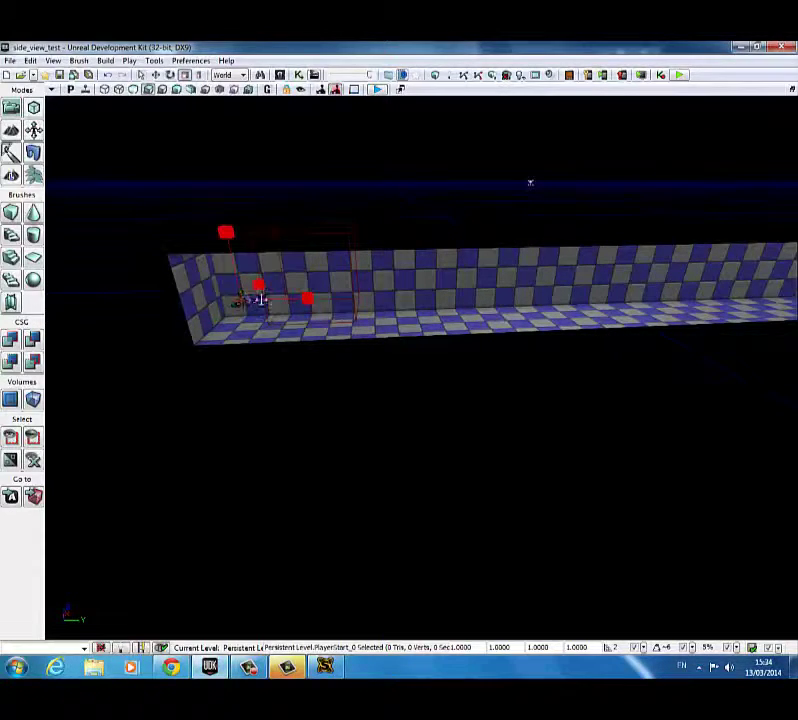
key(space)
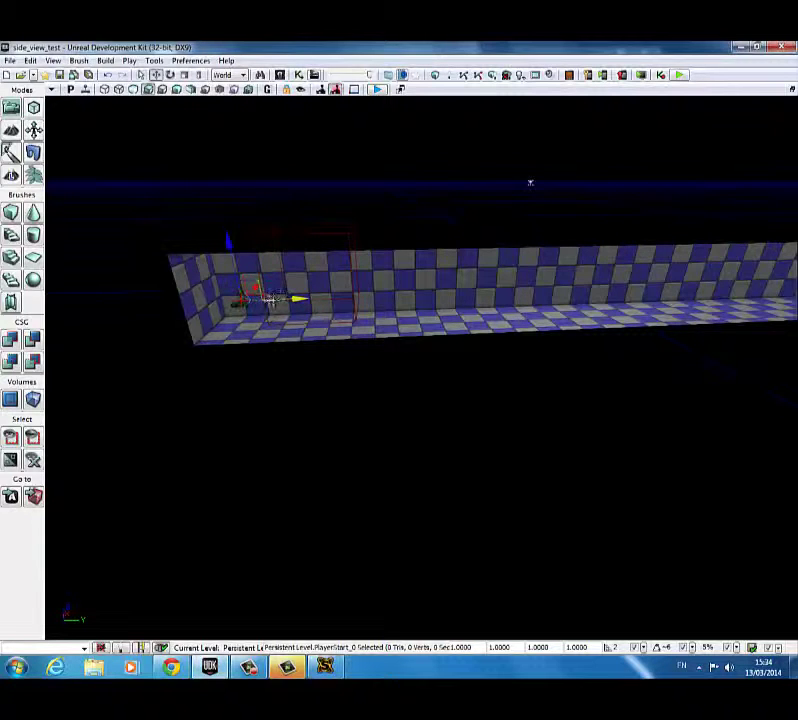
drag(304, 298, 338, 288)
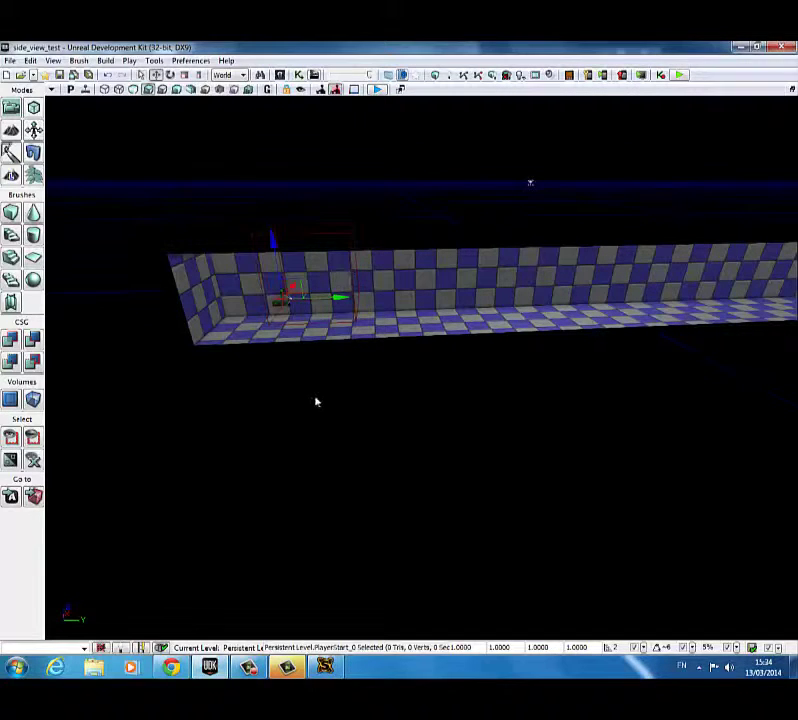
- Place a CameraActor from the Common actor classes in front of the stage, and close the actor browser
click(280, 76)
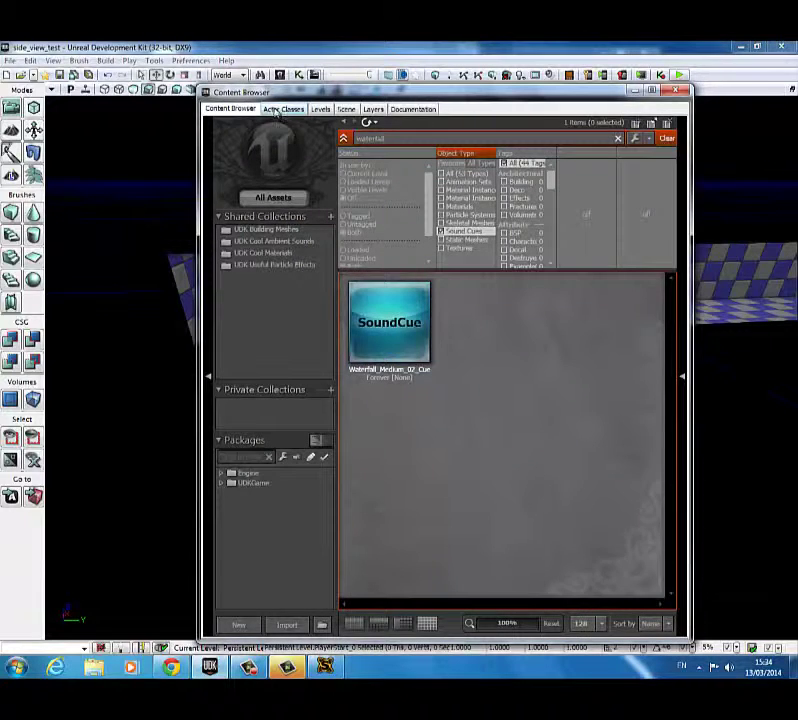
click(278, 110)
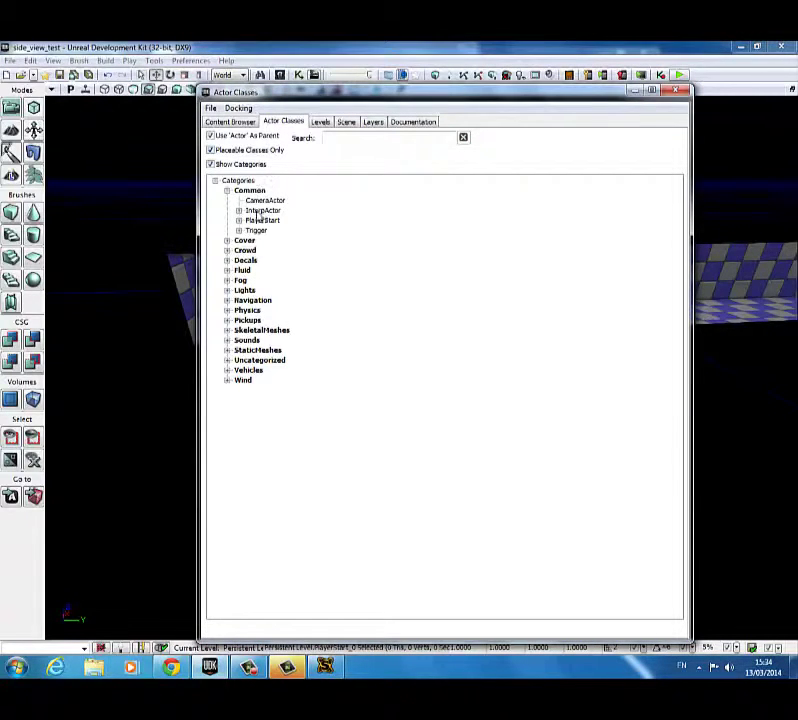
click(264, 201)
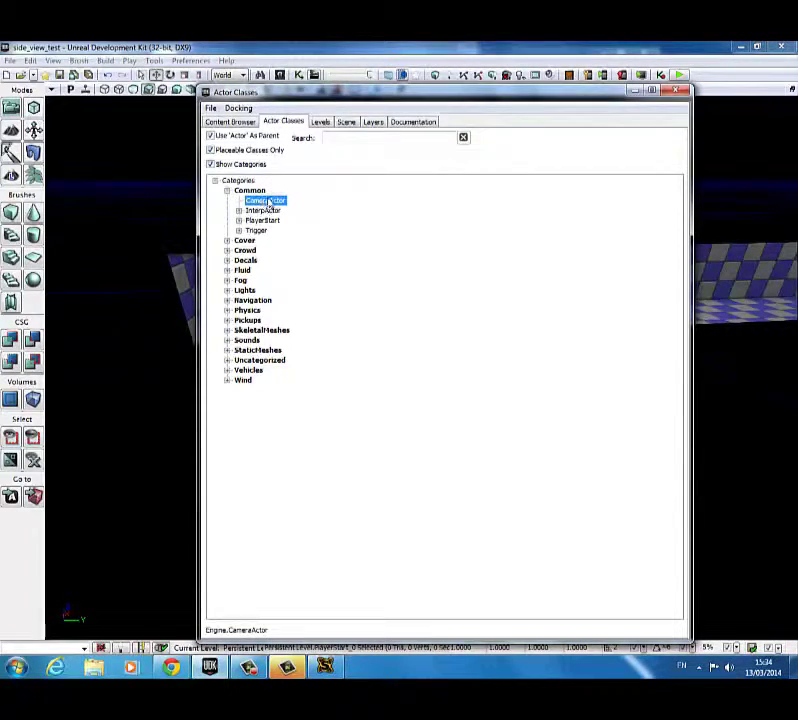
drag(280, 203, 185, 348)
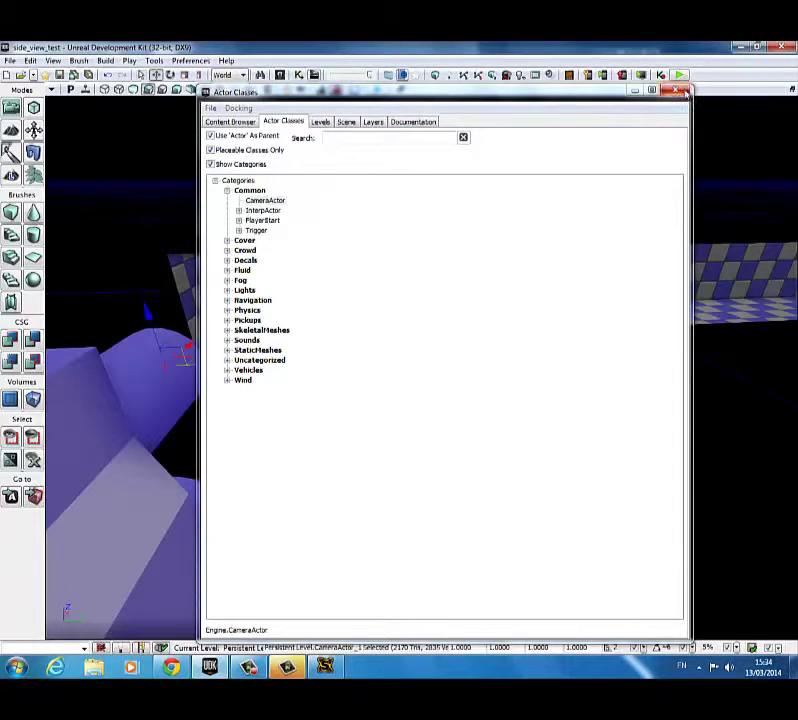
click(675, 90)
- Inspect the camera's placement and facing direction relative to the checkered back wall
right_drag(505, 361, 461, 402)
drag(460, 402, 476, 390)
key(space)
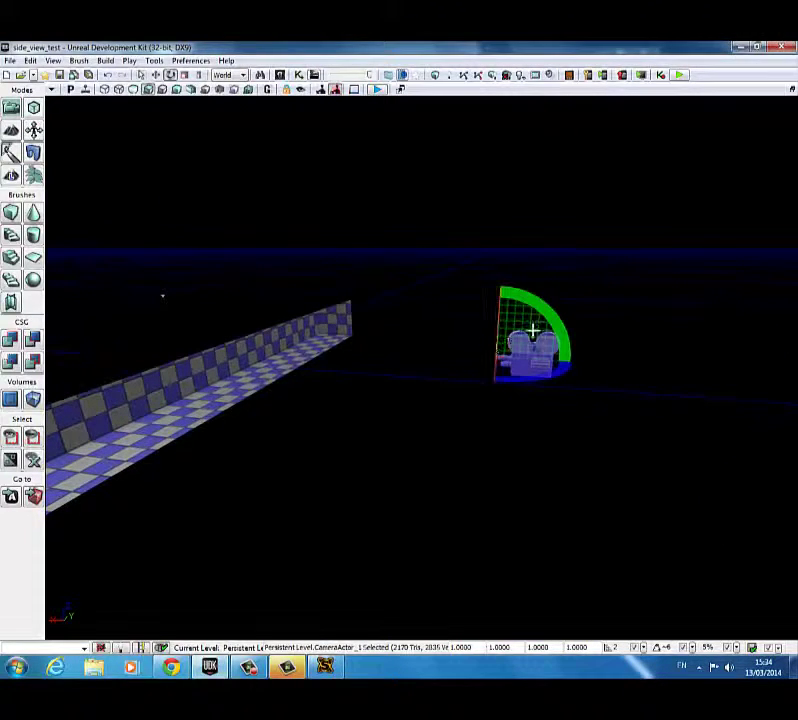
drag(553, 327, 324, 344)
key(space)
key(space)
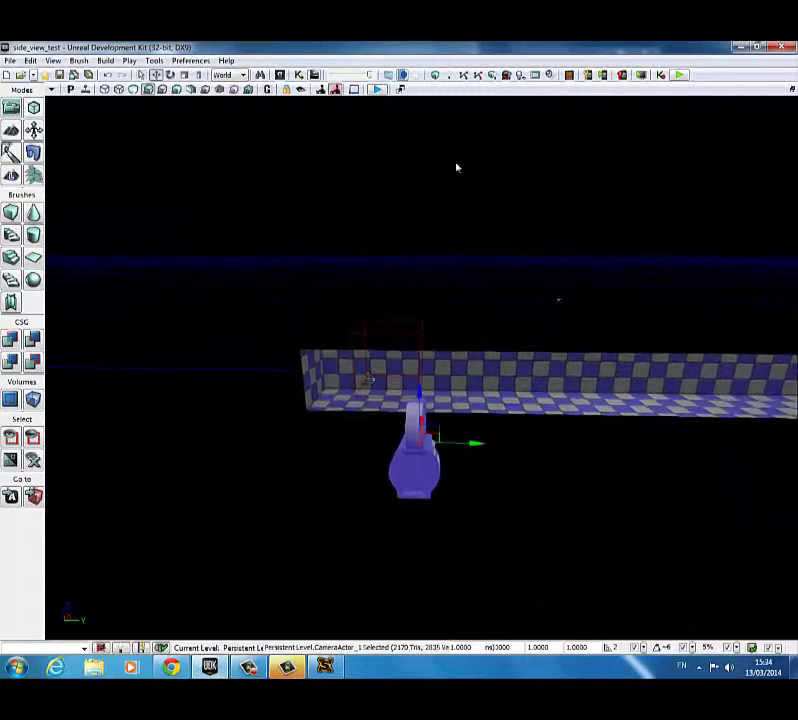
- Open the level's Kismet sequence and create an object variable for the selected CameraActor
click(314, 76)
right_click(410, 298)
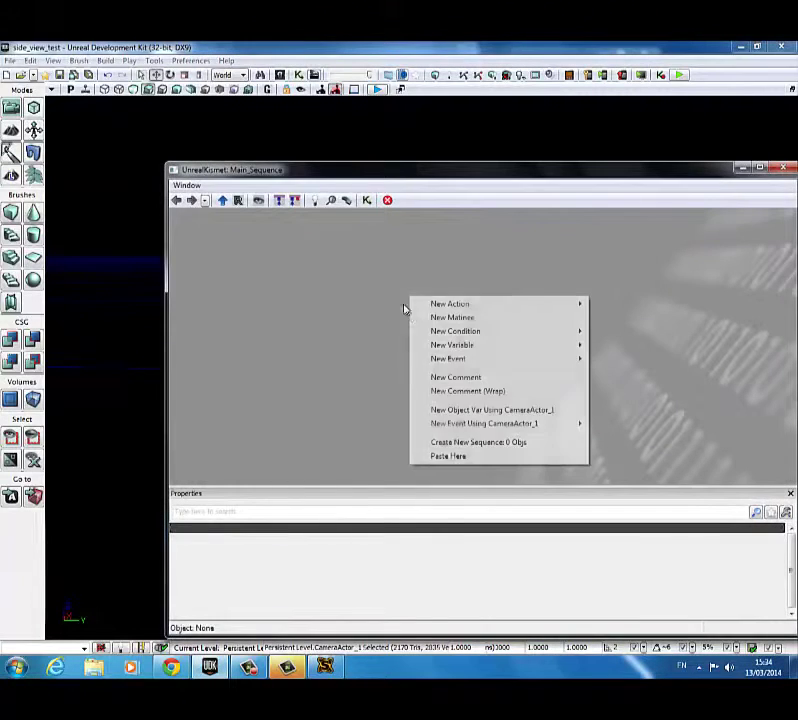
click(492, 410)
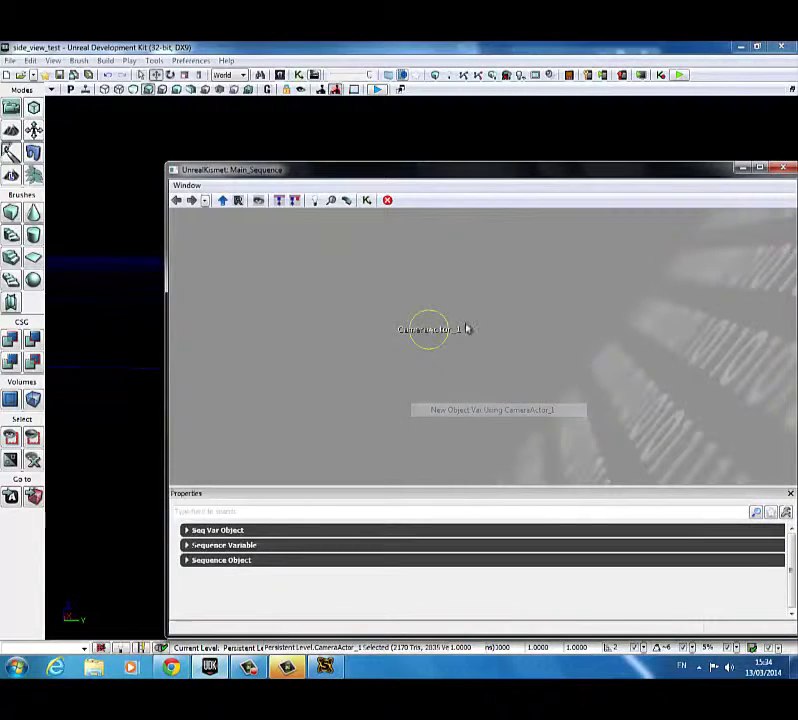
- Select the PlayerStart in the level and create a Kismet object variable for it beside the camera variable
drag(499, 180, 639, 178)
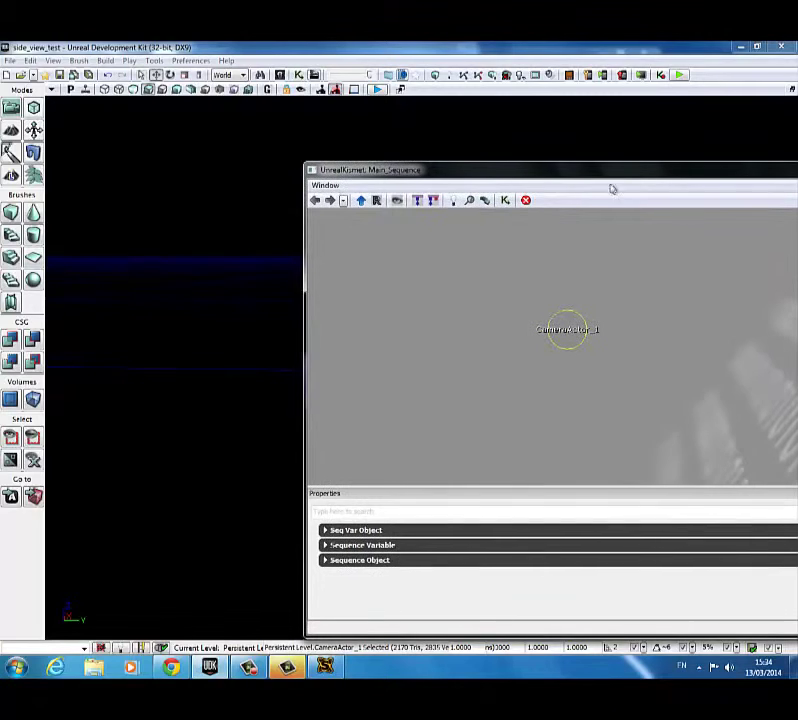
right_drag(279, 313, 284, 350)
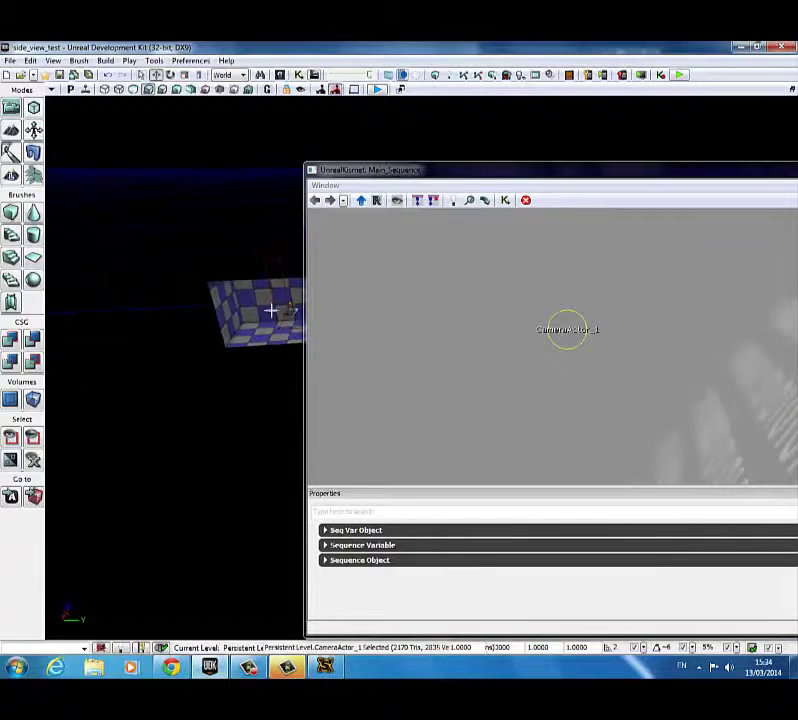
click(285, 302)
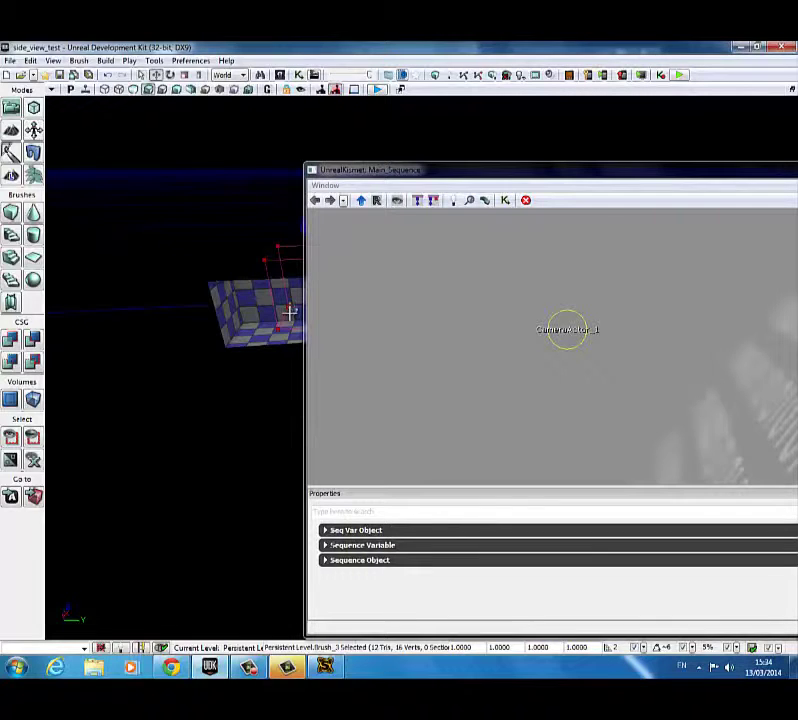
click(290, 312)
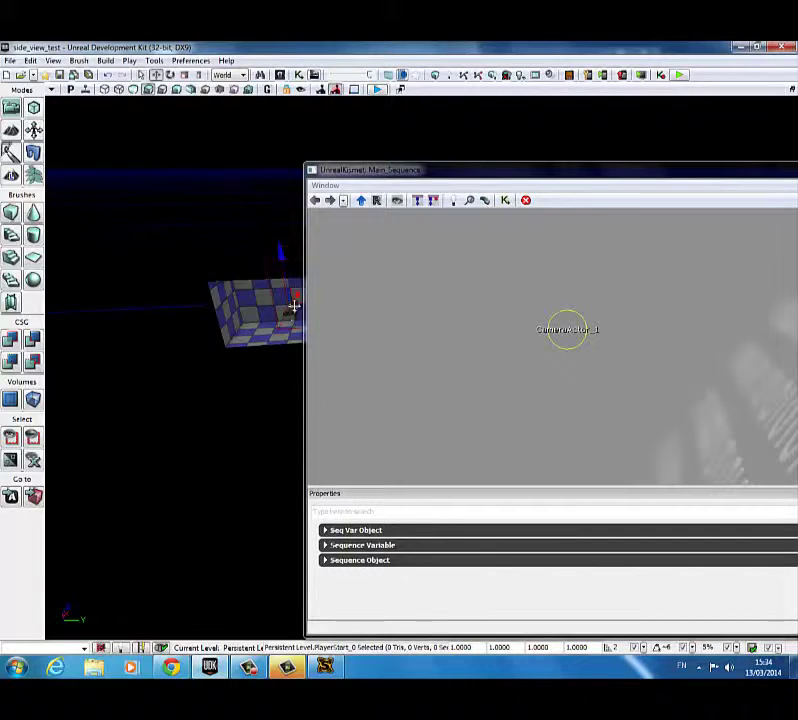
right_click(406, 333)
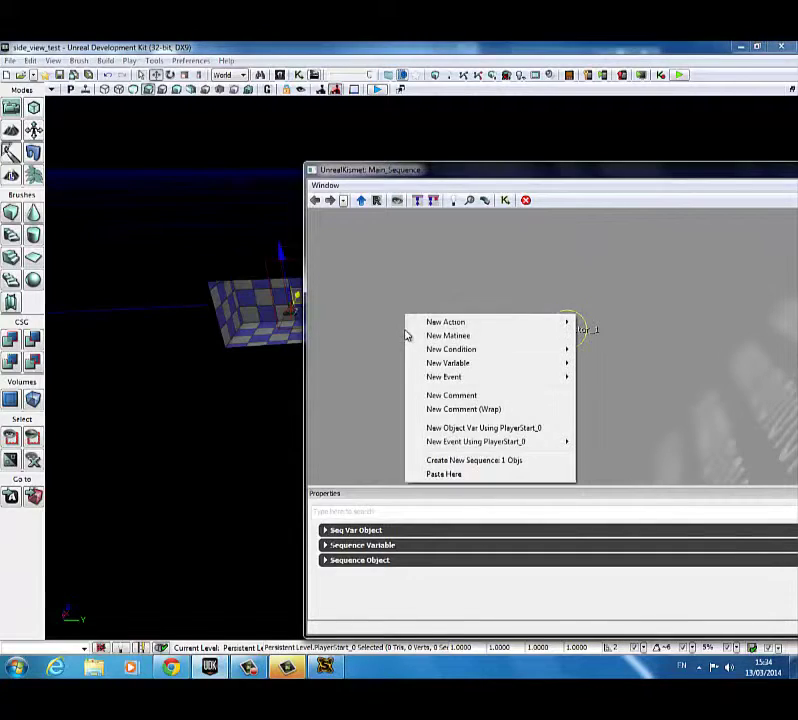
click(477, 430)
drag(431, 365, 438, 374)
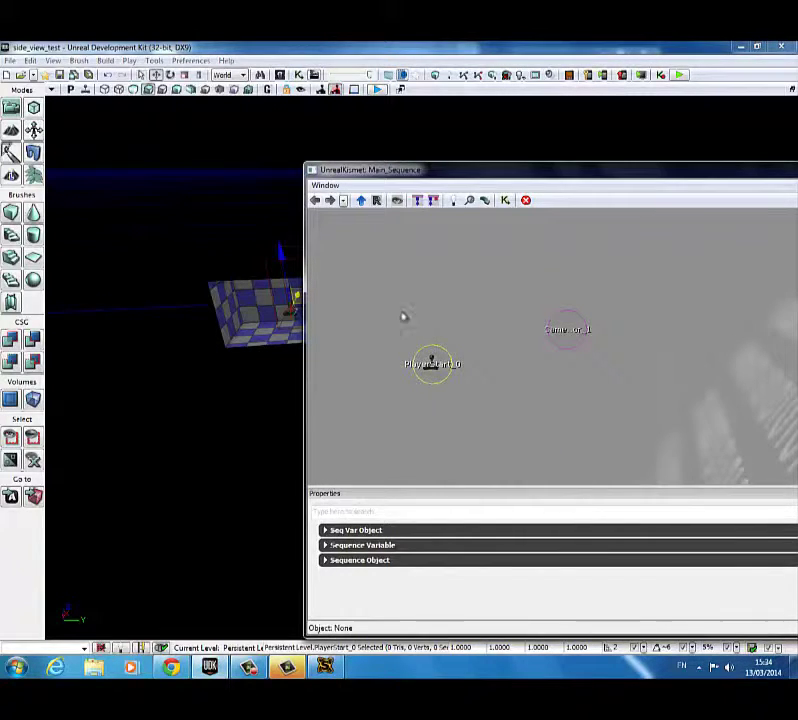
- Add a Player Spawned event above the PlayerStart variable and link its Spawn Point to that variable
drag(407, 317, 434, 348)
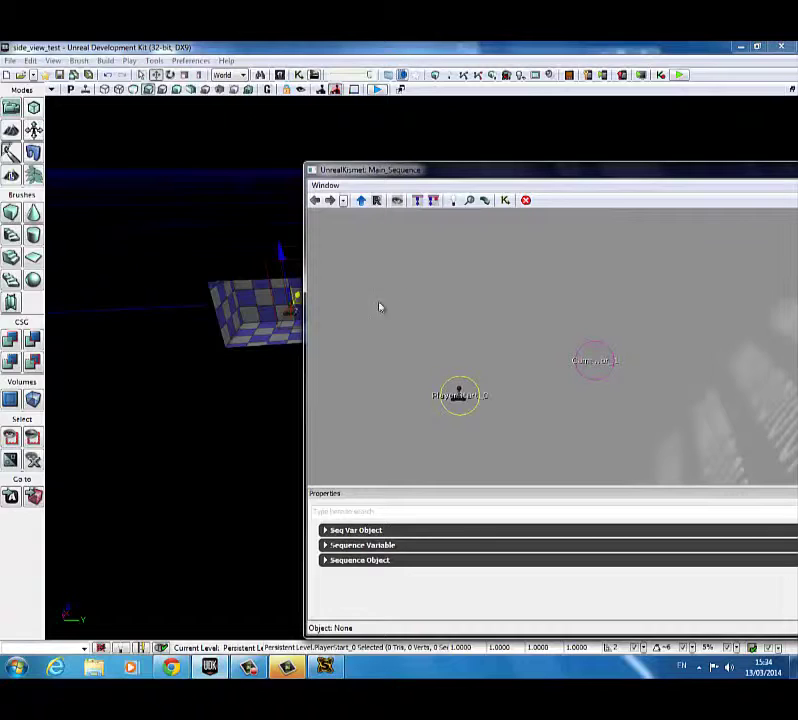
right_click(423, 327)
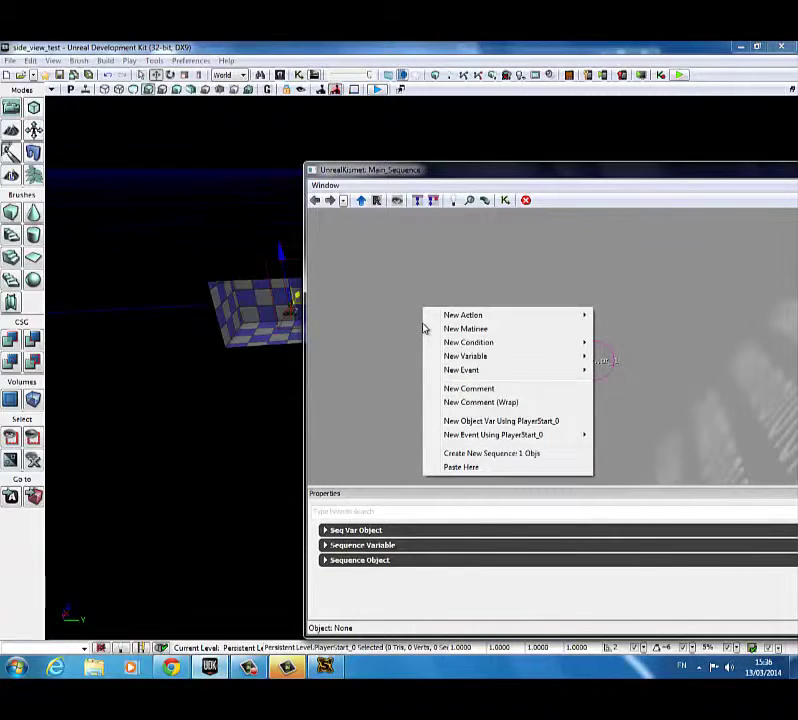
mouse_move(452, 369)
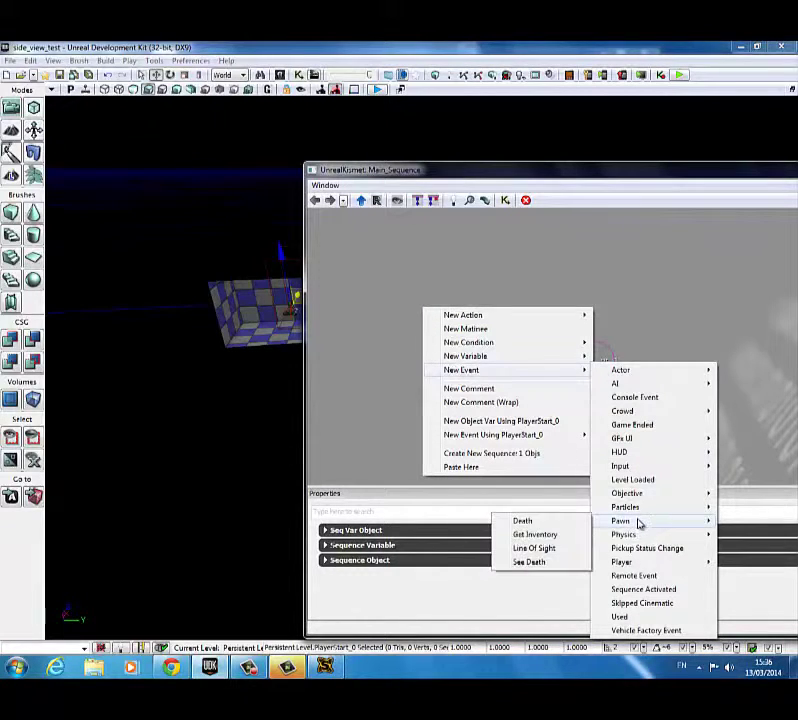
mouse_move(647, 566)
click(578, 562)
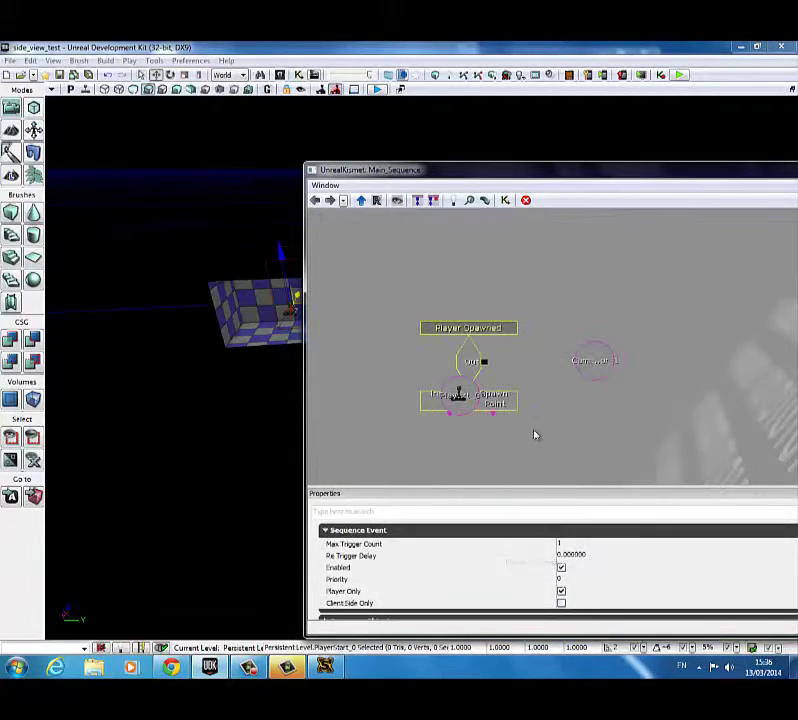
drag(475, 341, 445, 286)
drag(465, 362, 459, 391)
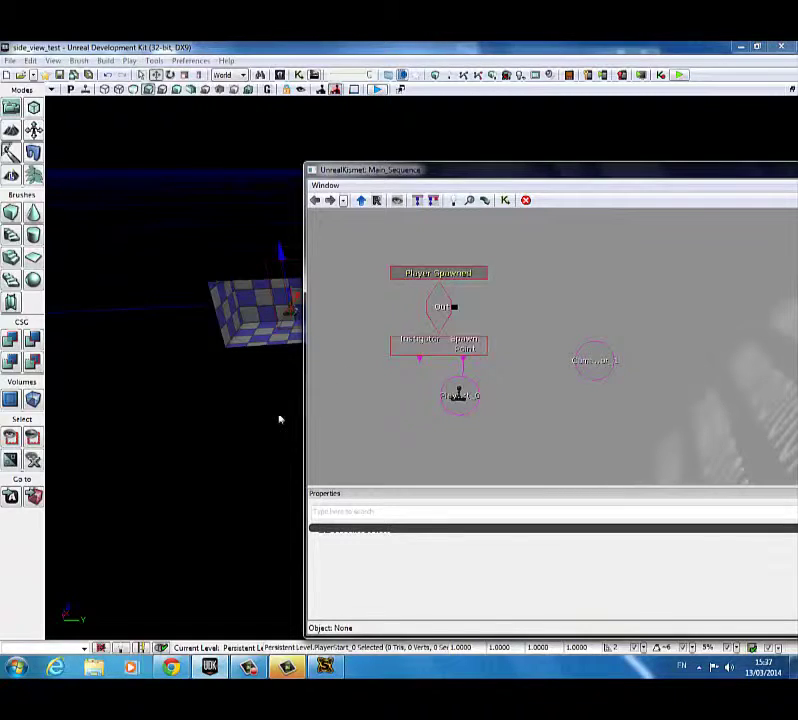
- Add a Toggle Cinematic Mode action beside the Player Spawned event and connect the event's Out to its Enable input
drag(288, 427, 338, 368)
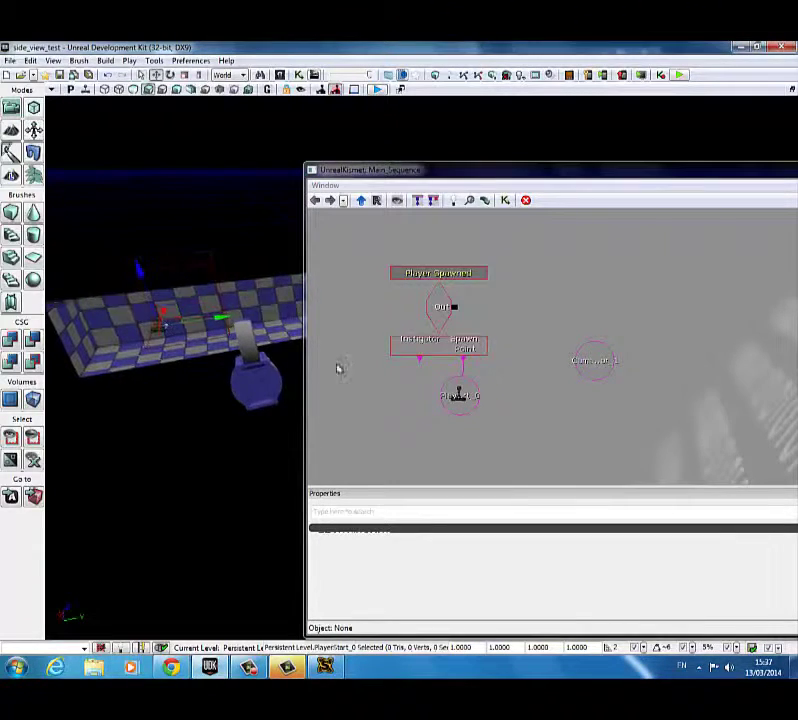
right_click(555, 300)
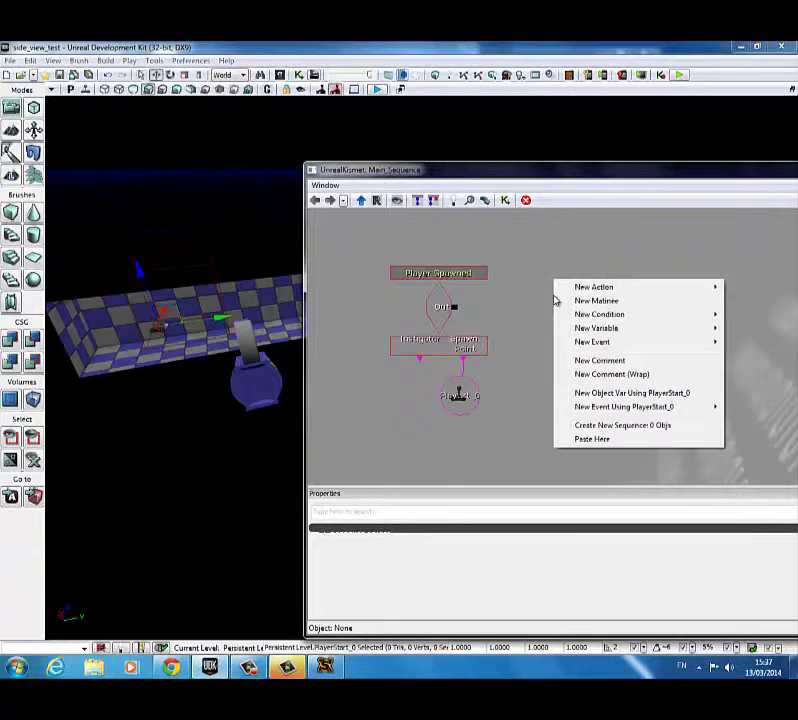
mouse_move(567, 295)
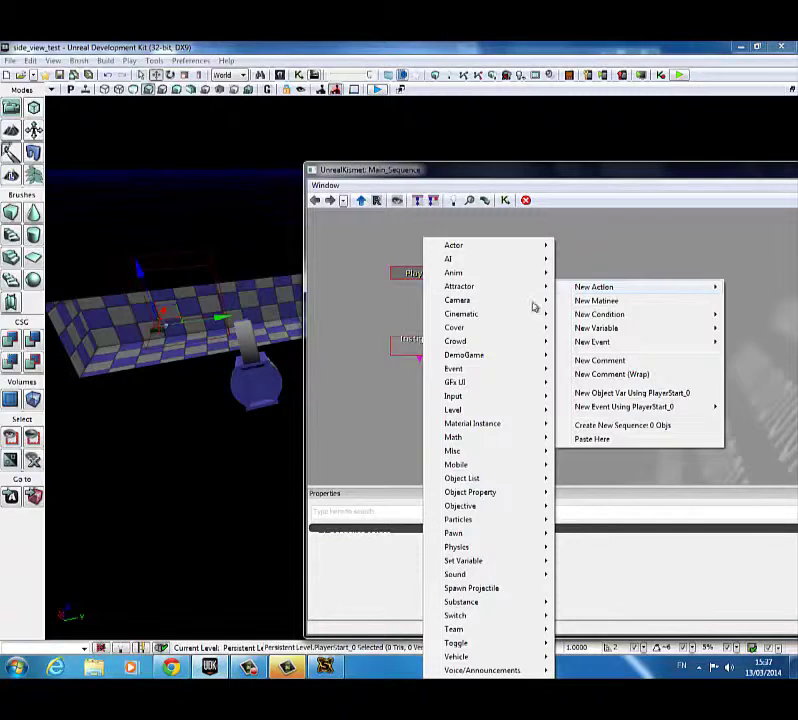
mouse_move(508, 646)
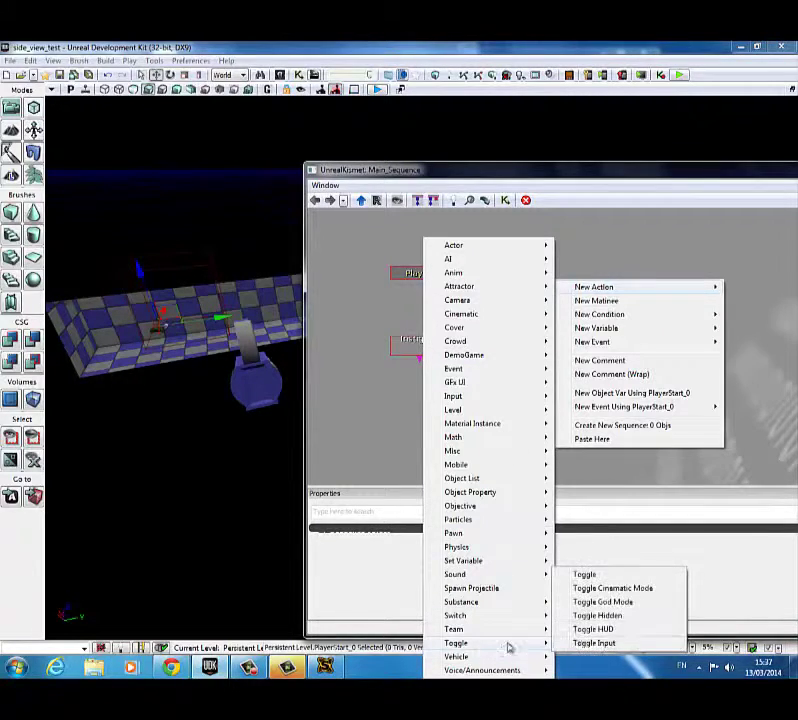
click(607, 588)
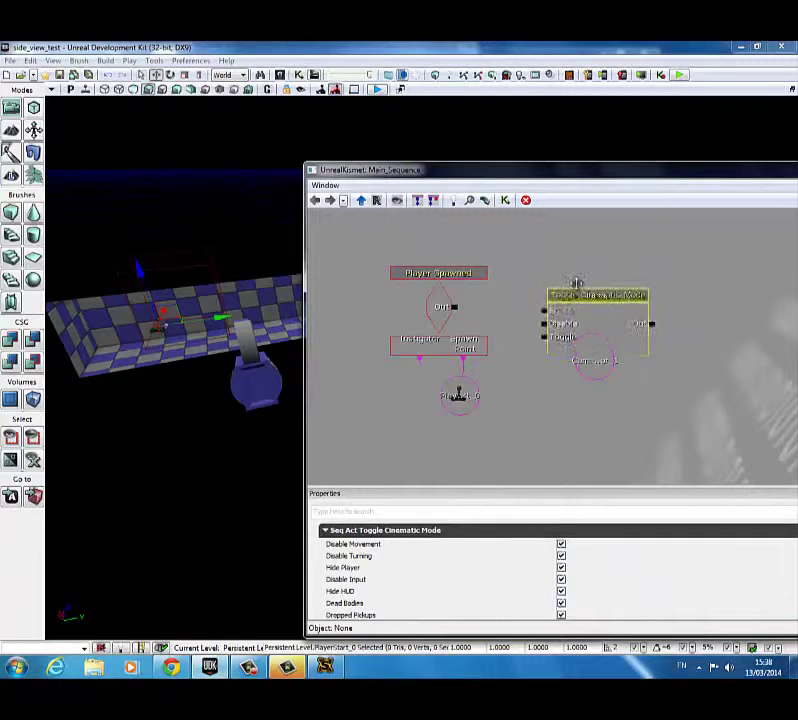
drag(576, 282, 566, 257)
drag(456, 310, 530, 285)
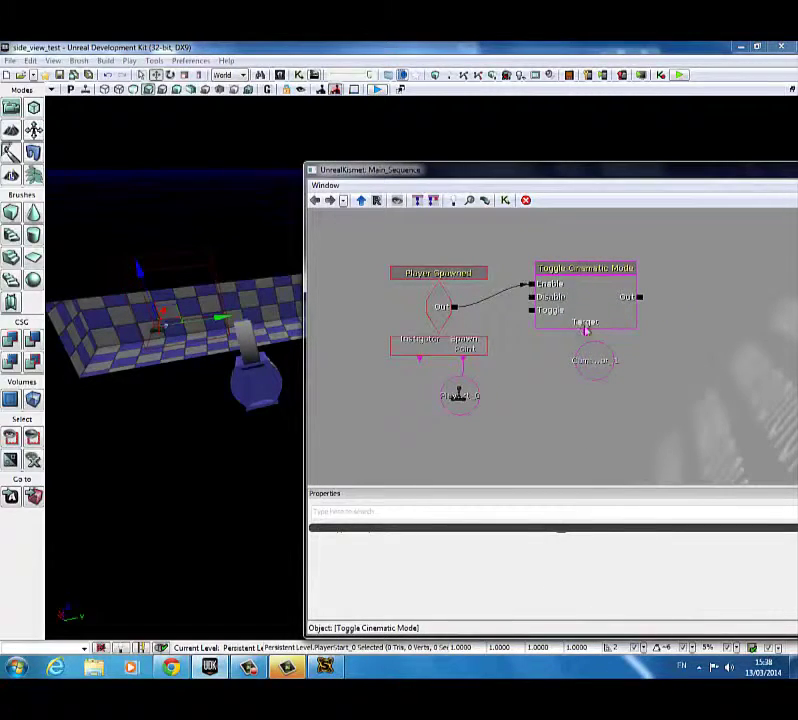
- Move the CameraActor variable aside and create a Player variable directly below the Toggle Cinematic Mode action
click(553, 360)
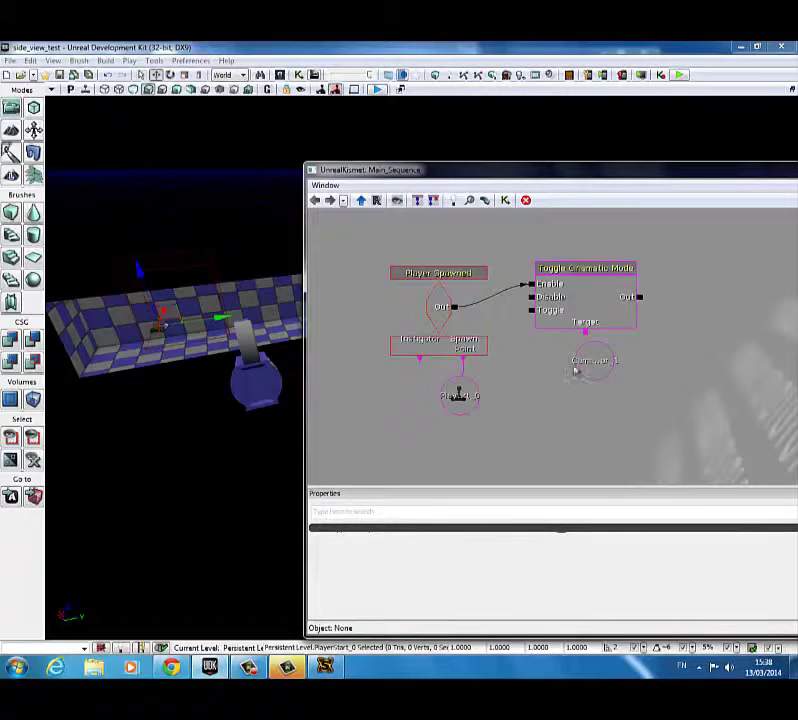
drag(588, 367, 711, 376)
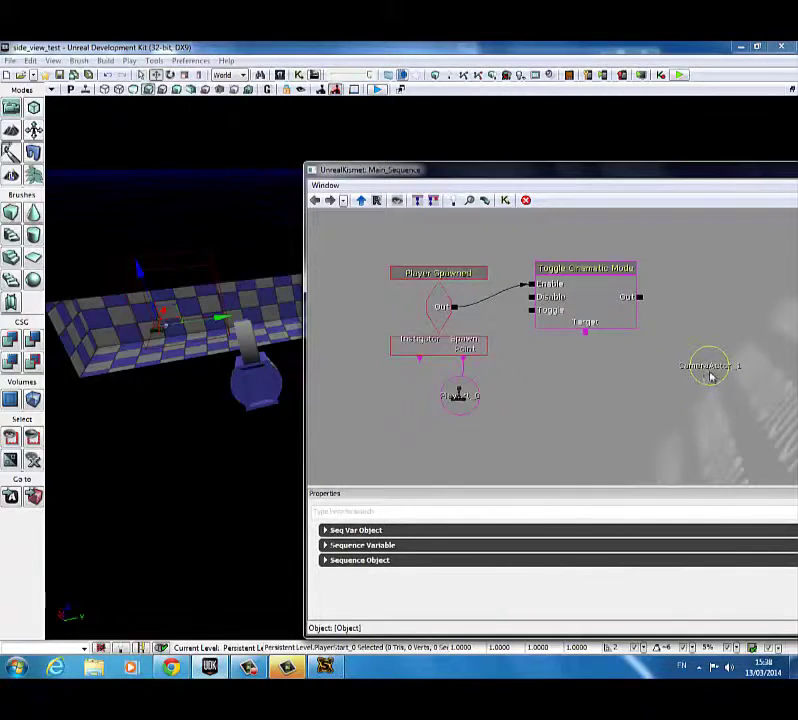
right_click(585, 377)
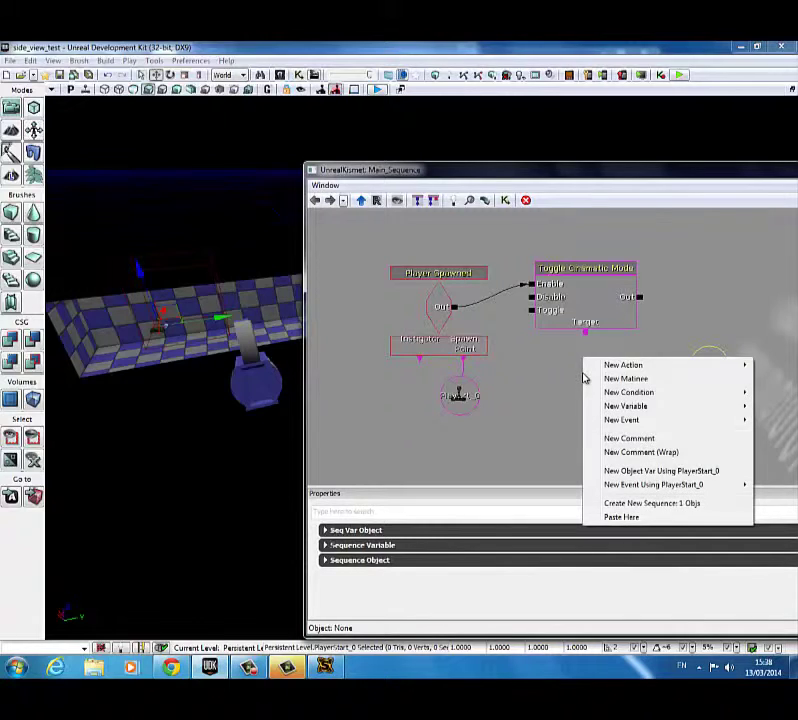
mouse_move(613, 405)
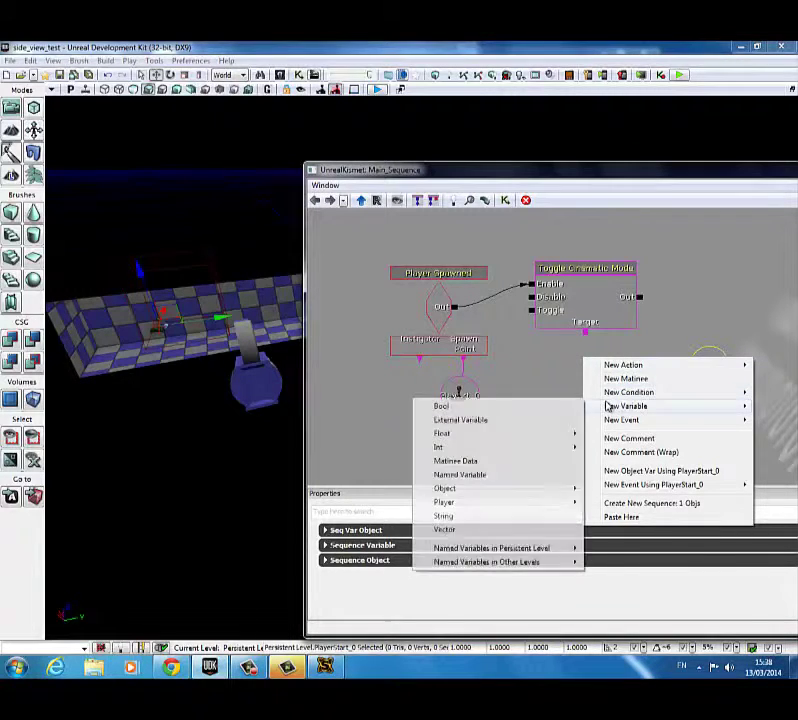
mouse_move(506, 506)
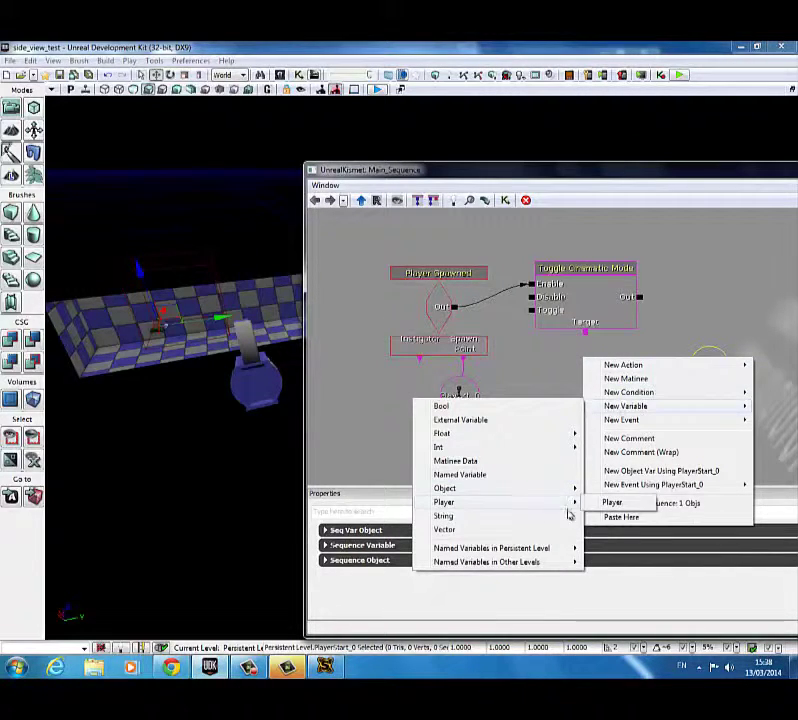
click(597, 504)
drag(586, 390, 572, 362)
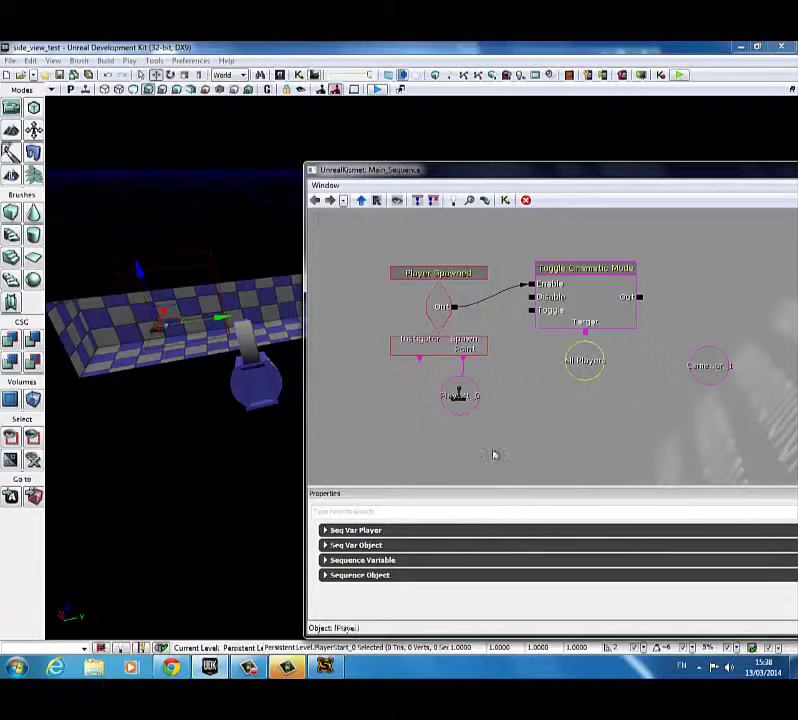
- Turn off All Players for the Player variable and link it to Toggle Cinematic Mode's Target
click(338, 531)
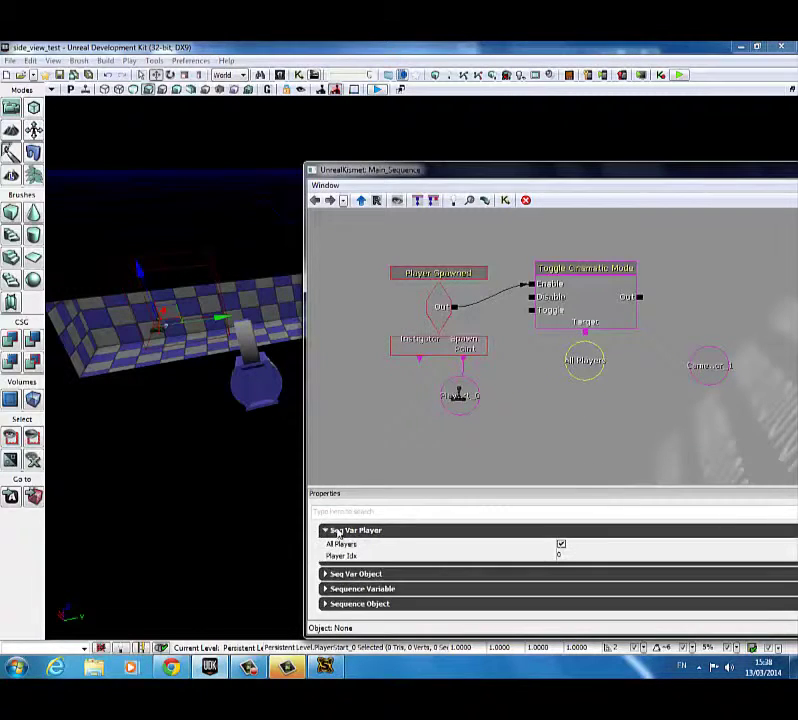
click(562, 545)
mouse_move(588, 366)
ctrl+mouse_down()
mouse_move(579, 378)
mouse_move(584, 344)
mouse_move(578, 370)
ctrl+mouse_up()
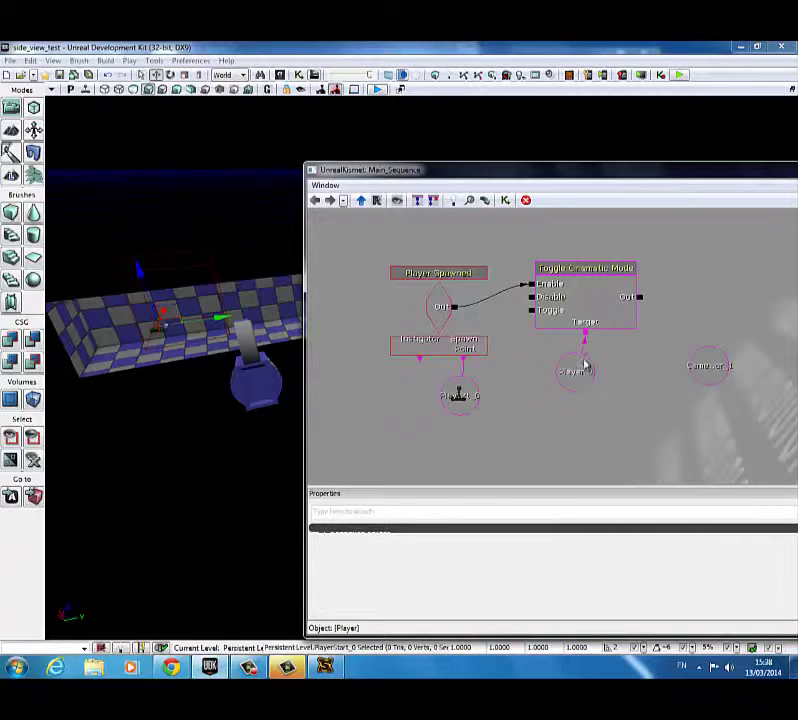
- Disable every Toggle Cinematic Mode option except Disable Turning: movement, hide player, input, HUD, dead bodies and dropped pickups
click(705, 368)
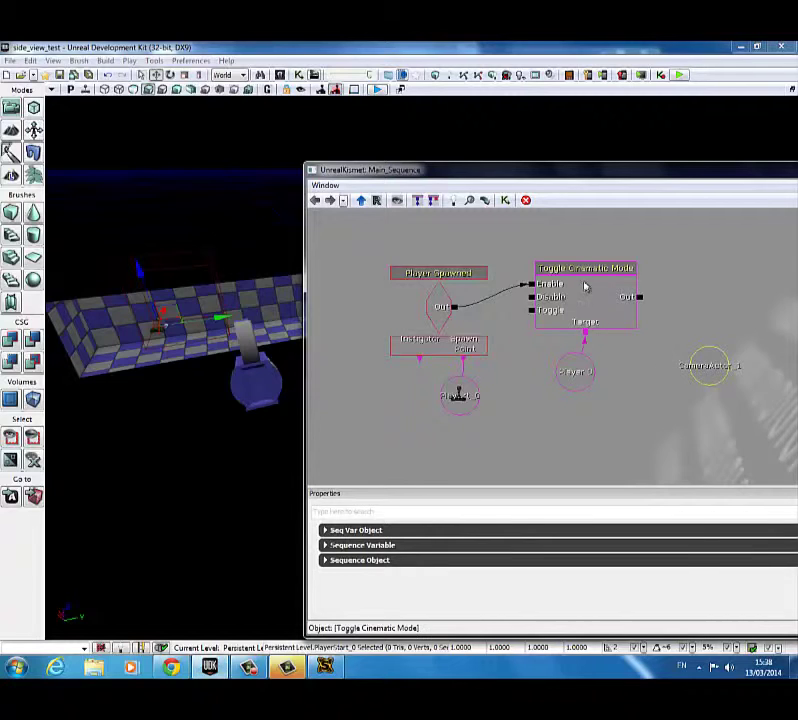
click(557, 281)
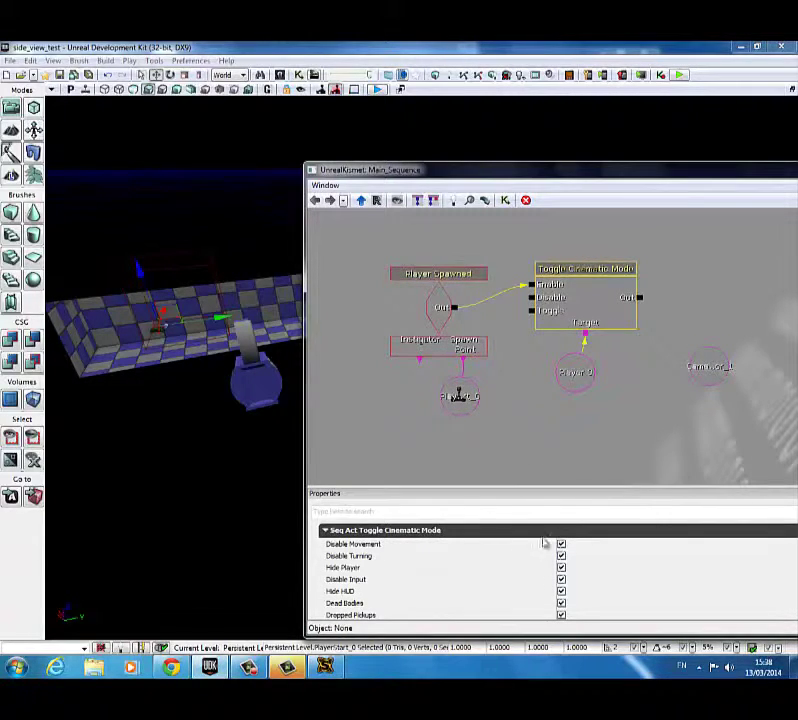
click(560, 543)
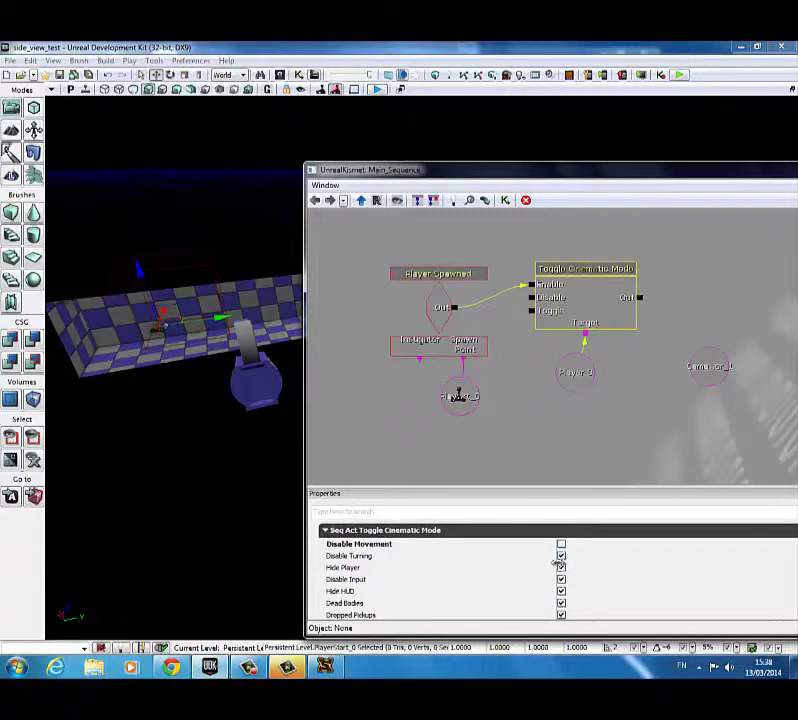
click(561, 567)
click(561, 579)
click(561, 591)
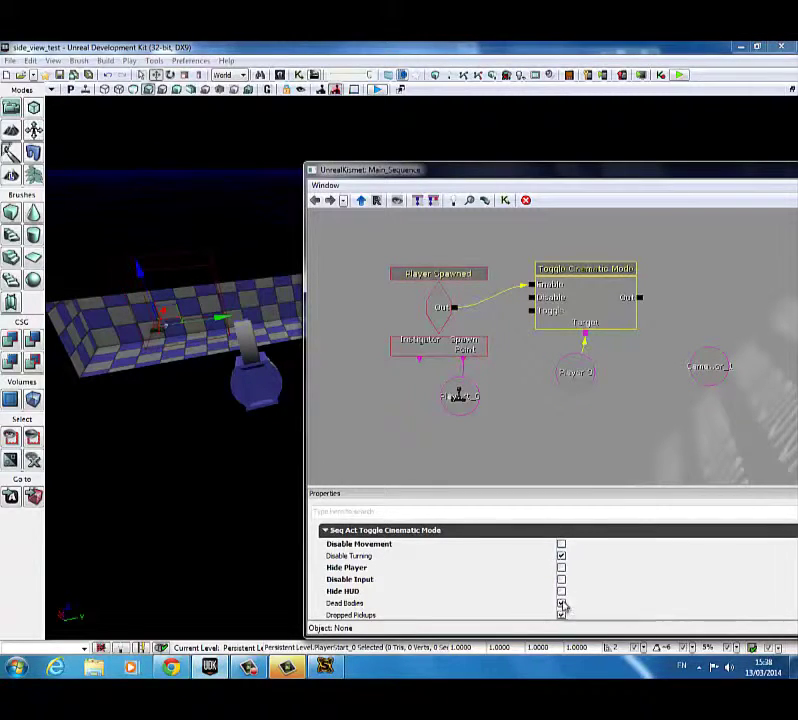
click(561, 603)
click(561, 615)
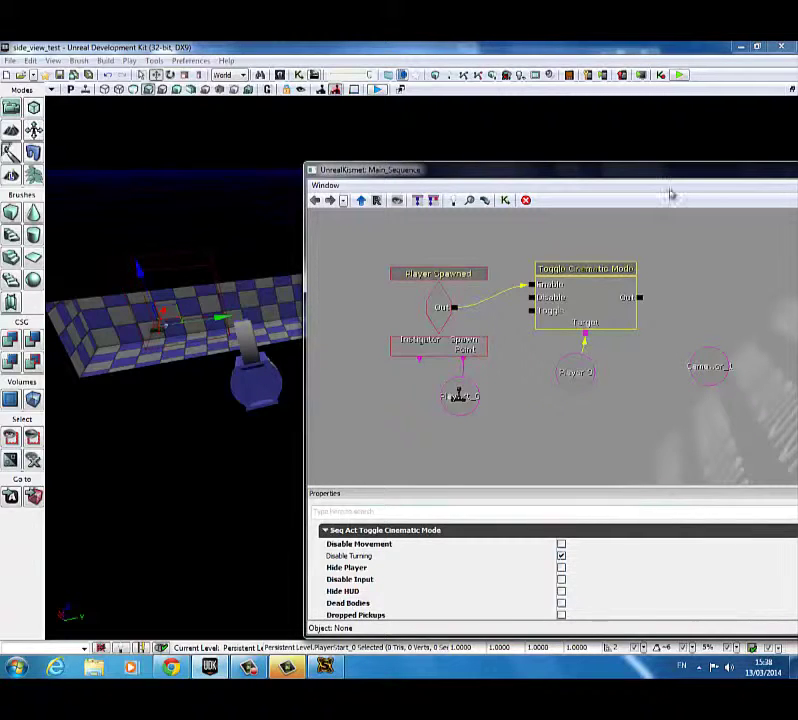
drag(647, 170, 543, 140)
scroll(552, 525, down, 1)
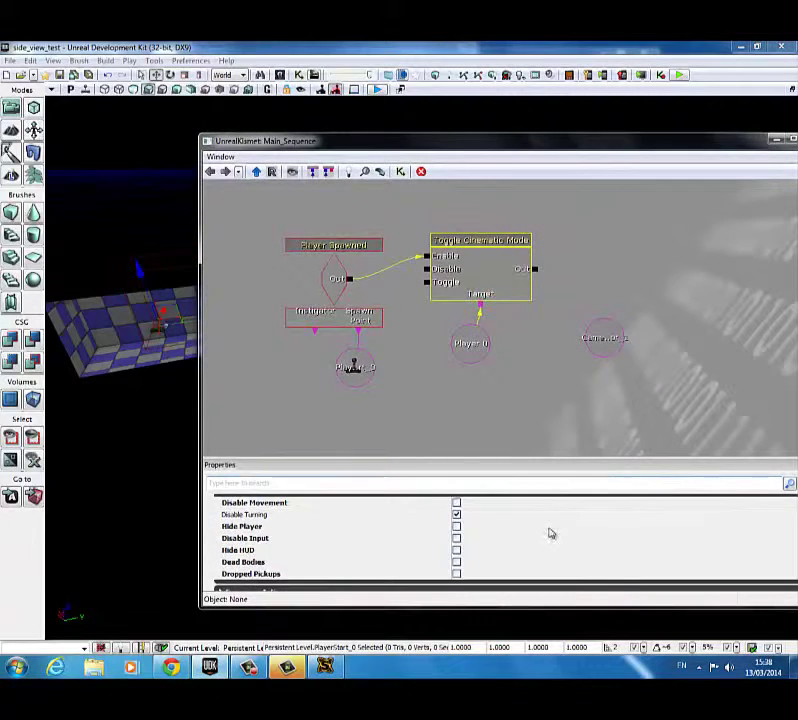
scroll(467, 550, up, 1)
scroll(456, 562, down, 1)
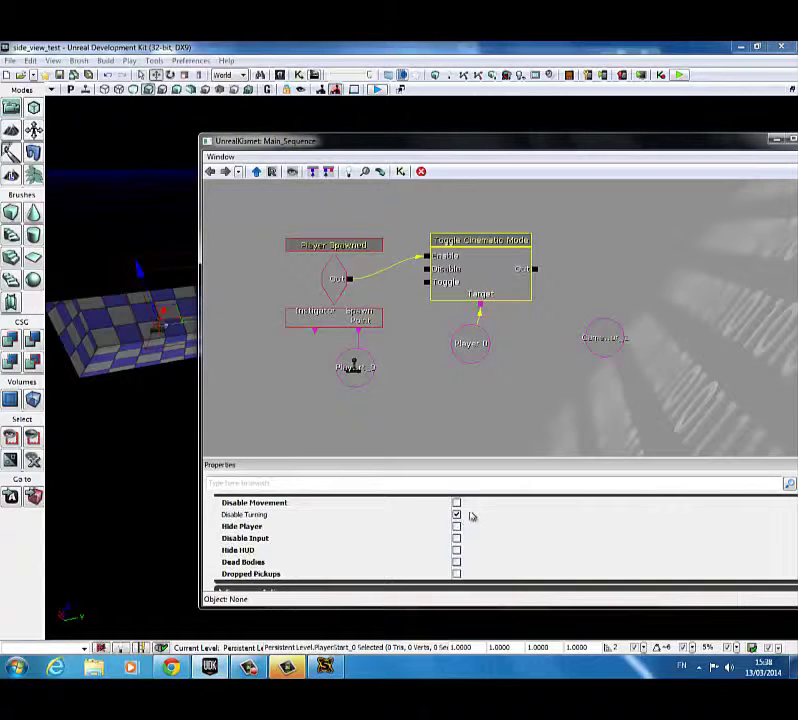
- Add an Attach to Actor action and connect Toggle Cinematic Mode's Out to its In
drag(516, 415, 464, 438)
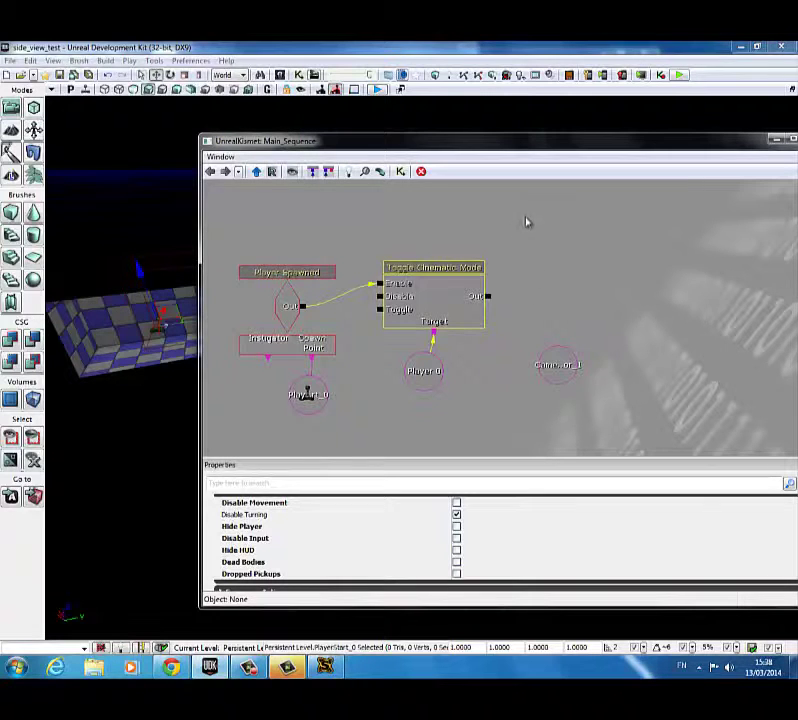
right_click(558, 264)
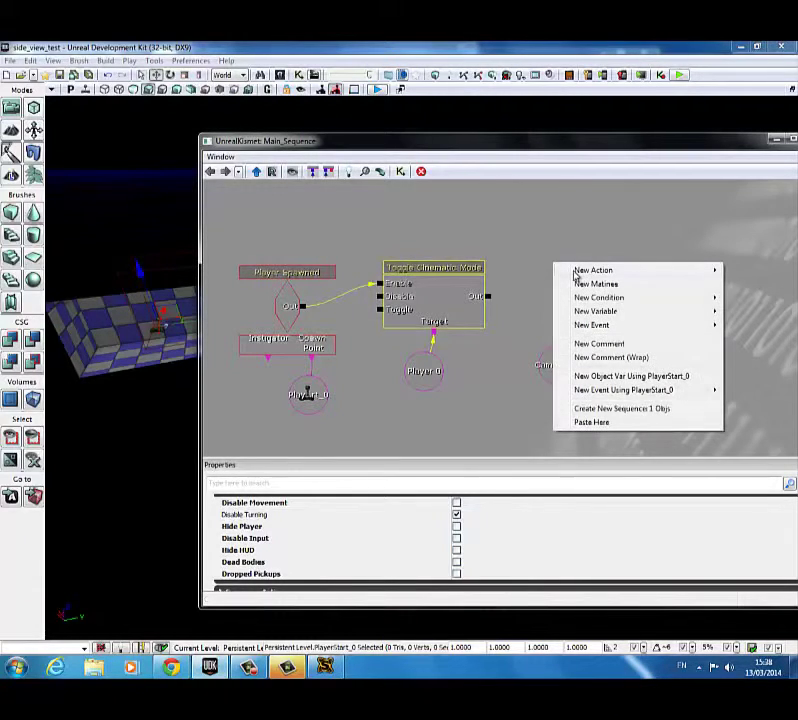
mouse_move(575, 271)
mouse_move(516, 251)
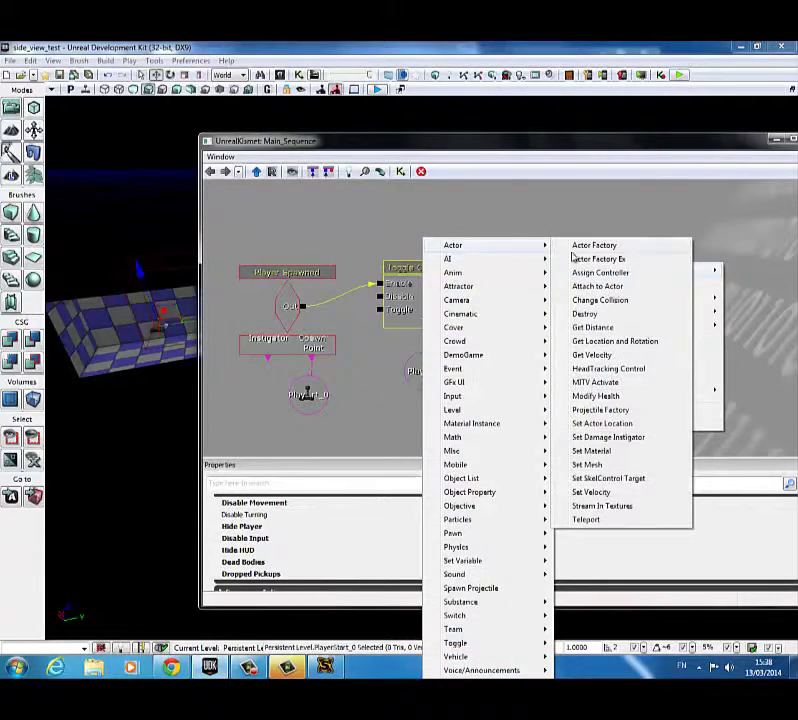
click(601, 286)
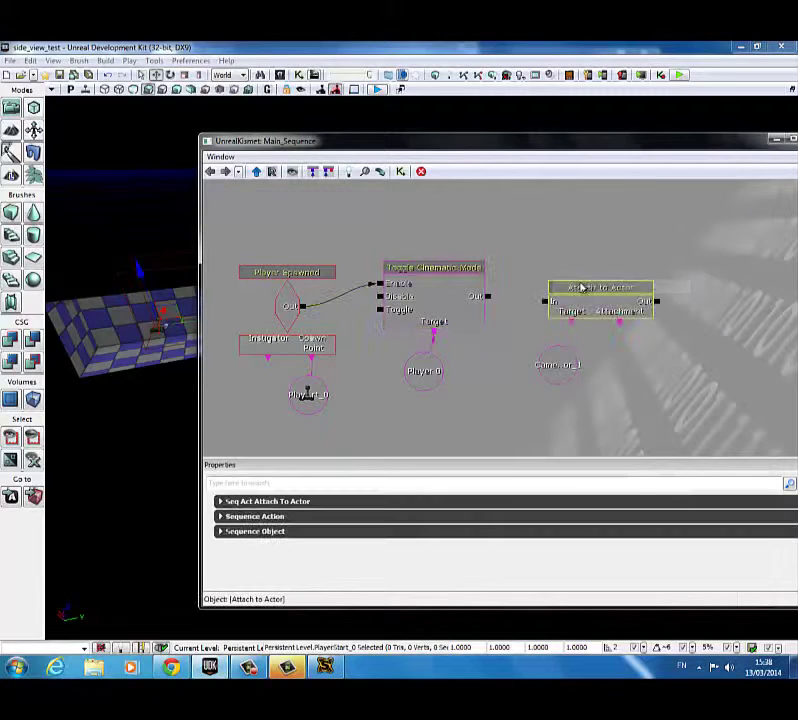
ctrl+drag(581, 287, 573, 260)
drag(489, 296, 538, 283)
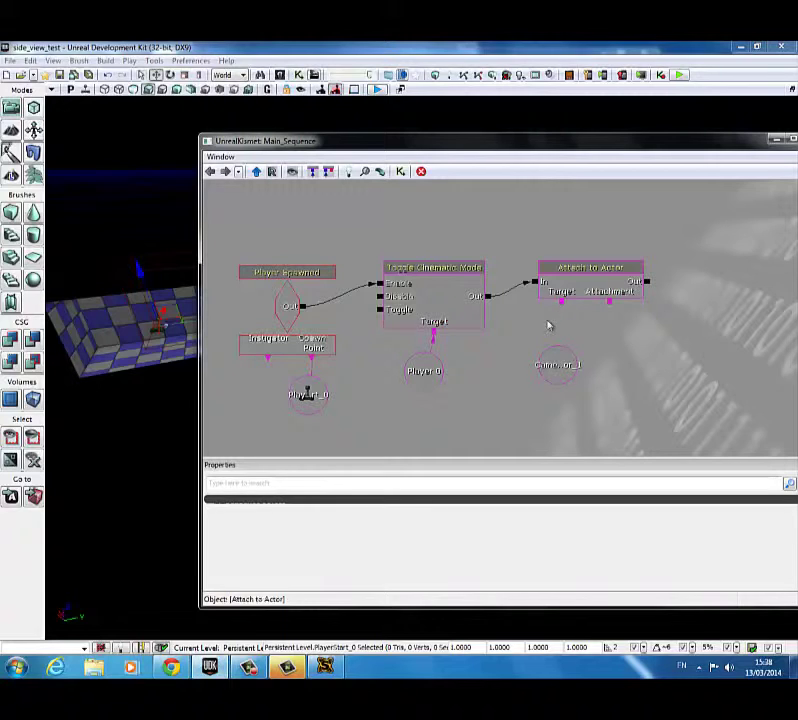
- Link Attach to Actor's Target to the Player variable and its Attachment to the CameraActor variable, positioning the Player variable between the actions
click(459, 377)
drag(607, 302, 566, 365)
drag(442, 373, 518, 404)
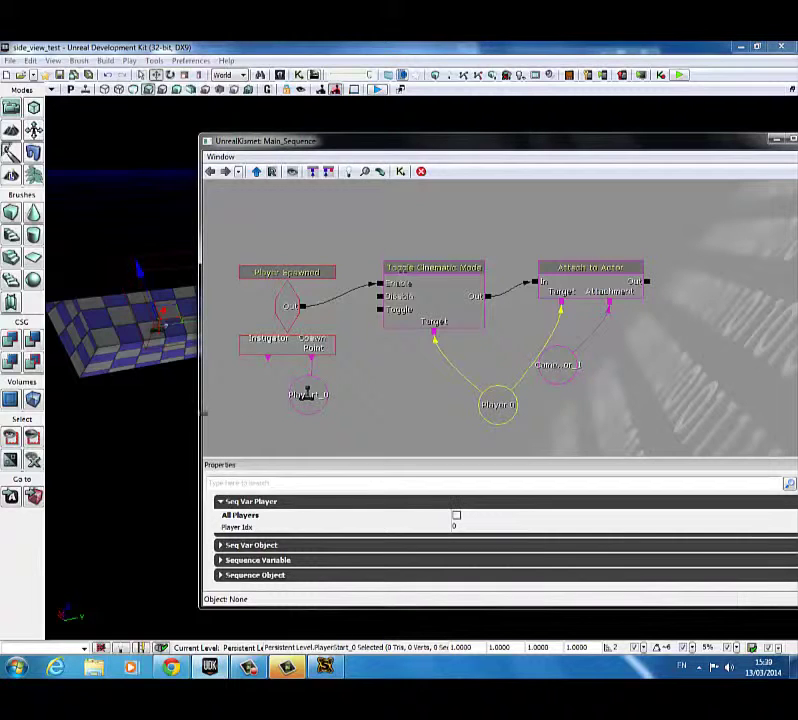
- Add a Set Camera Target action beside Attach to Actor and connect Attach to Actor's Out to its In
mouse_move(195, 420)
right_down()
mouse_move(151, 434)
mouse_move(205, 434)
right_up()
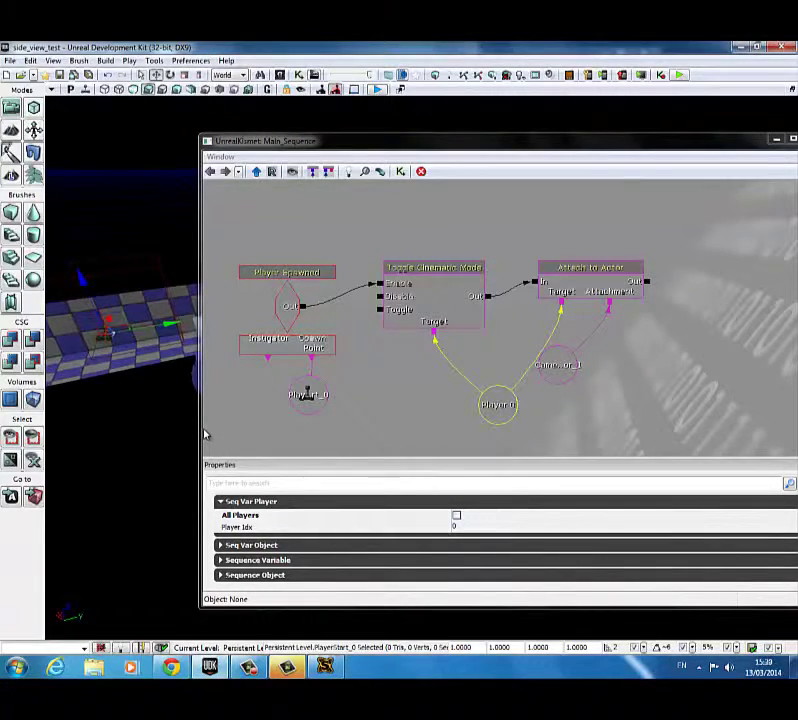
drag(636, 343, 513, 345)
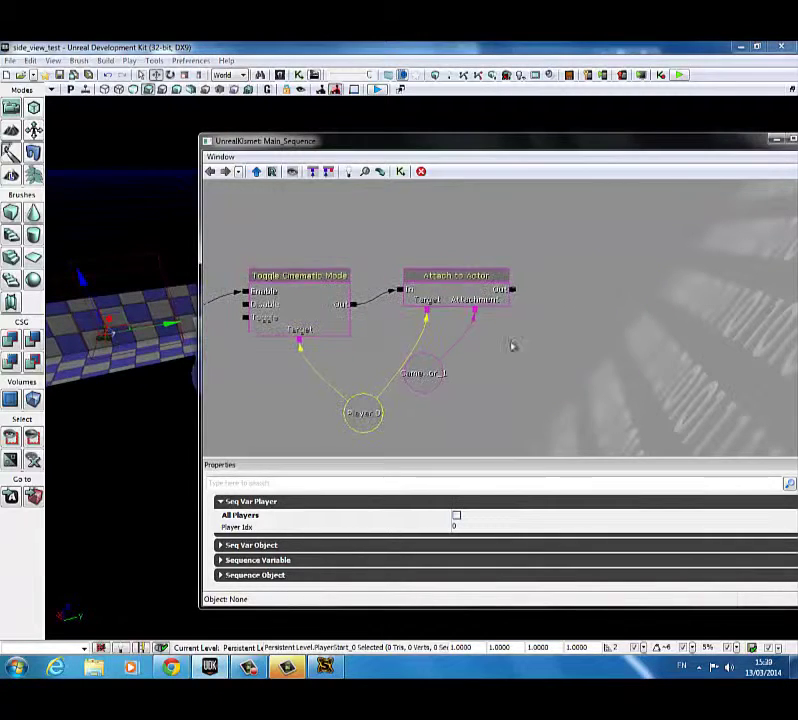
right_click(565, 277)
mouse_move(590, 283)
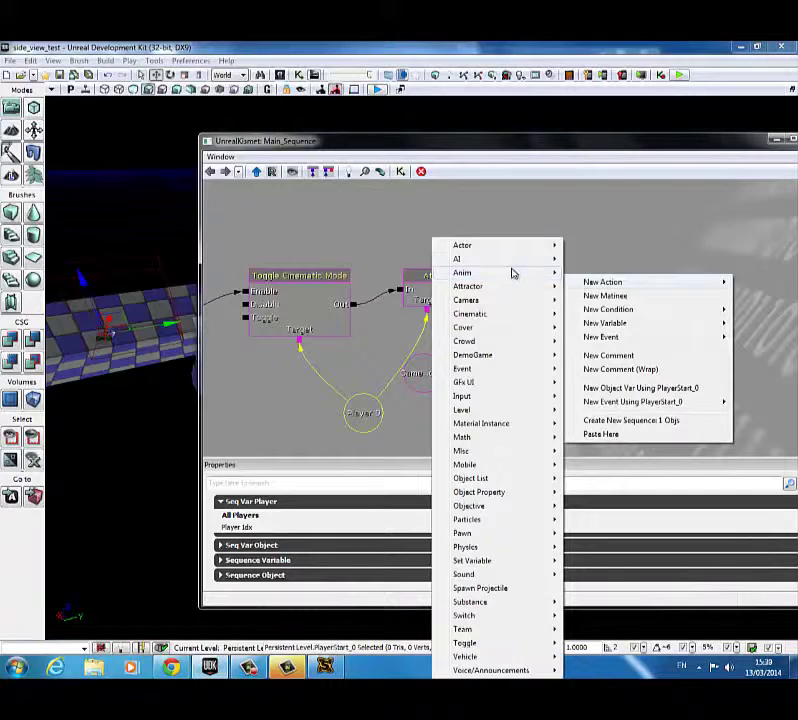
mouse_move(515, 252)
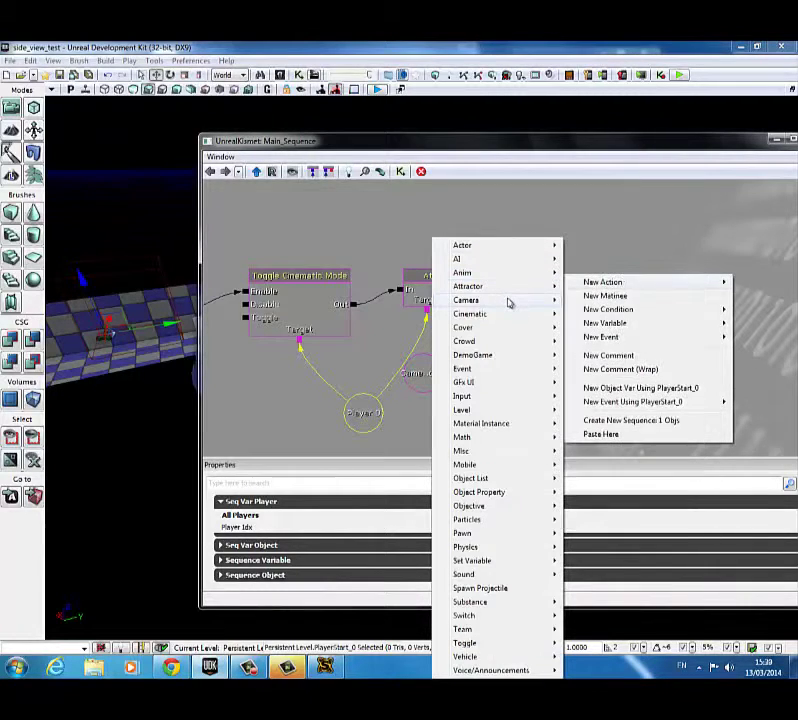
mouse_move(509, 301)
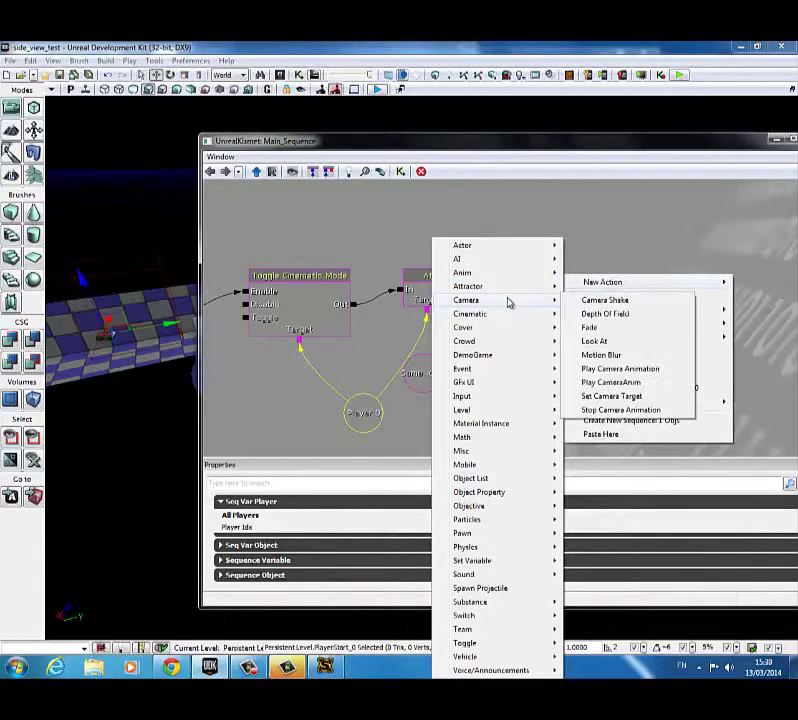
click(612, 396)
ctrl+drag(580, 305, 583, 287)
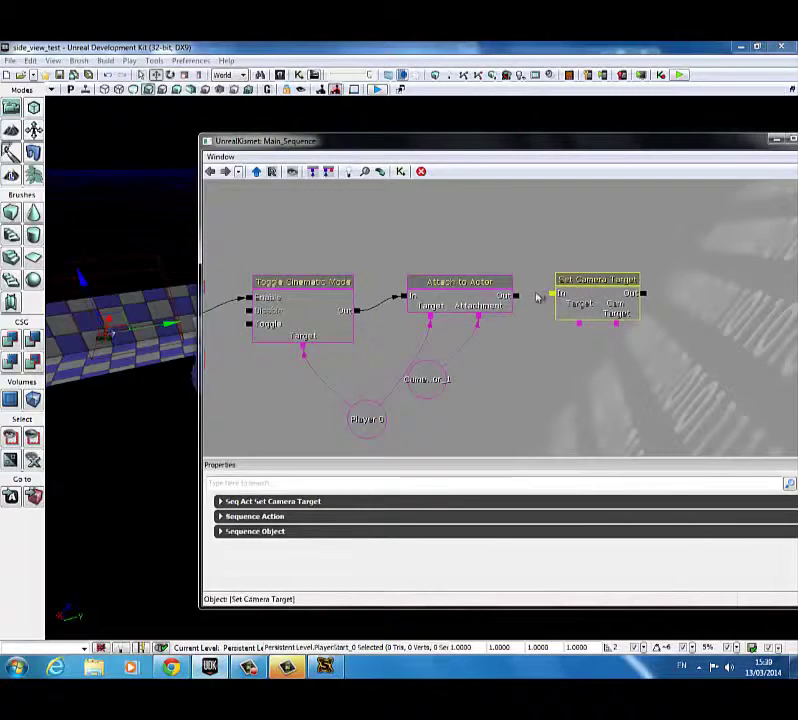
drag(517, 296, 551, 296)
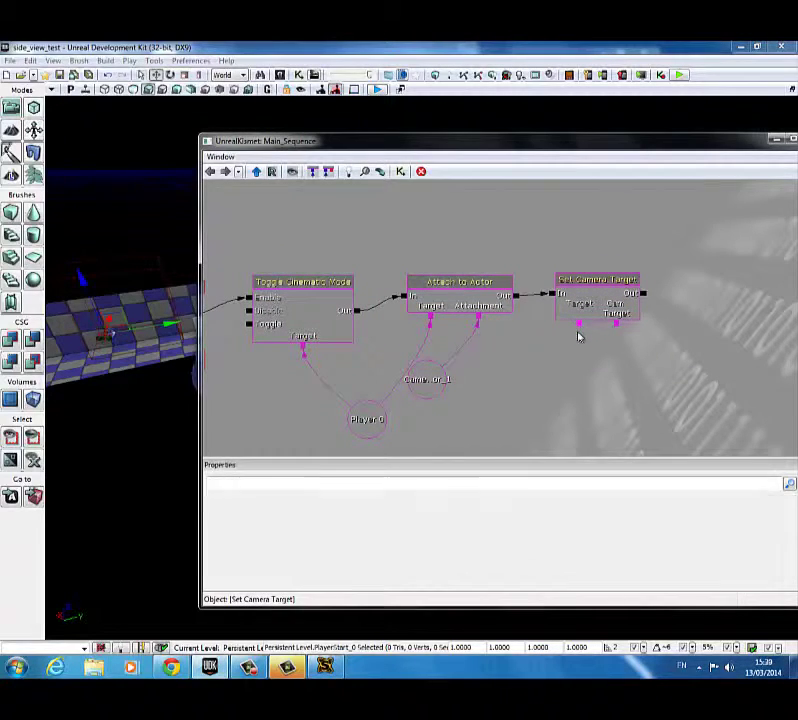
- Link Set Camera Target's Target to the Player variable and its Cam Target to the CameraActor variable
click(466, 402)
drag(391, 422, 382, 420)
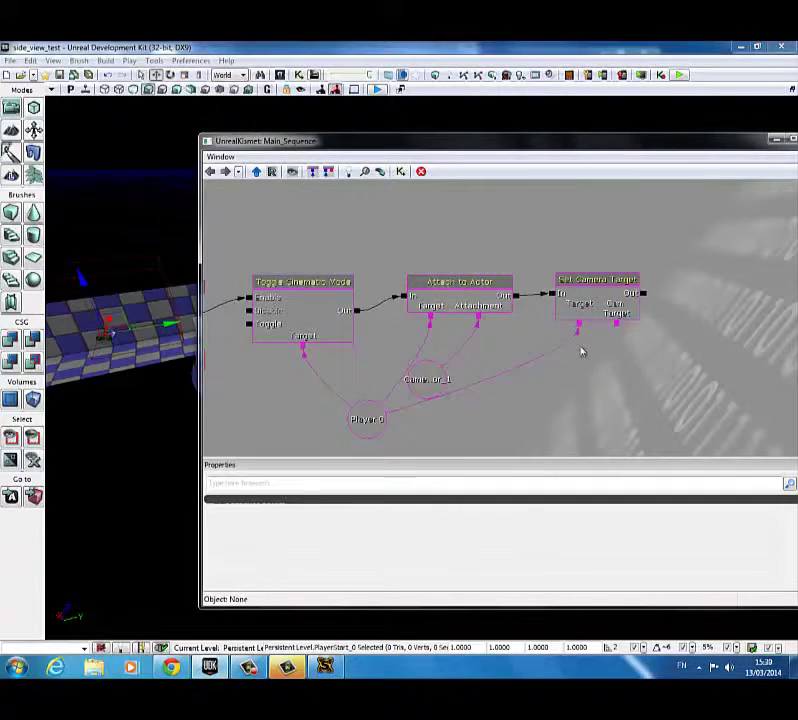
drag(617, 325, 456, 388)
click(661, 221)
drag(697, 165, 583, 158)
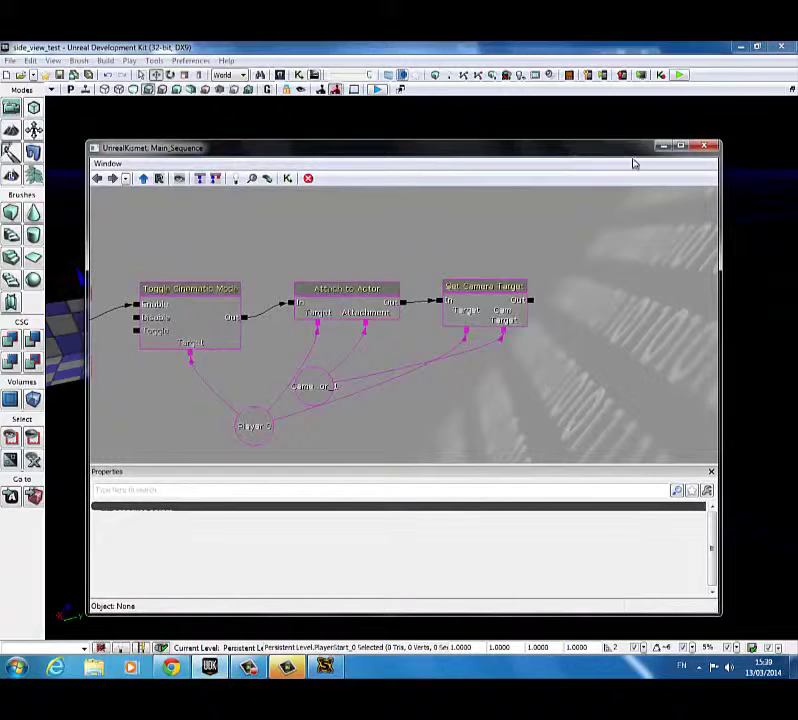
- Close the Kismet window and briefly play-test the level in the editor
click(707, 148)
click(679, 76)
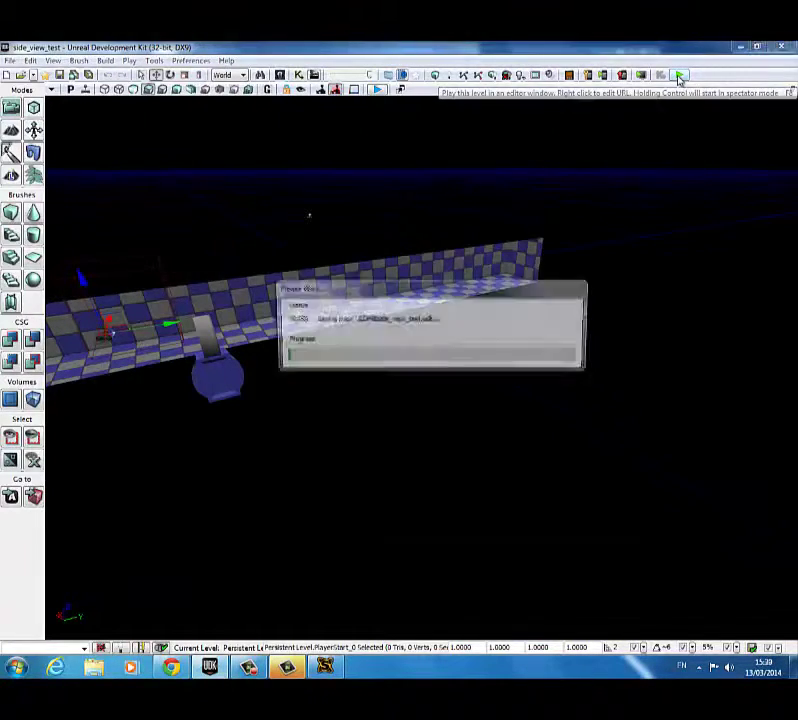
key(Escape)
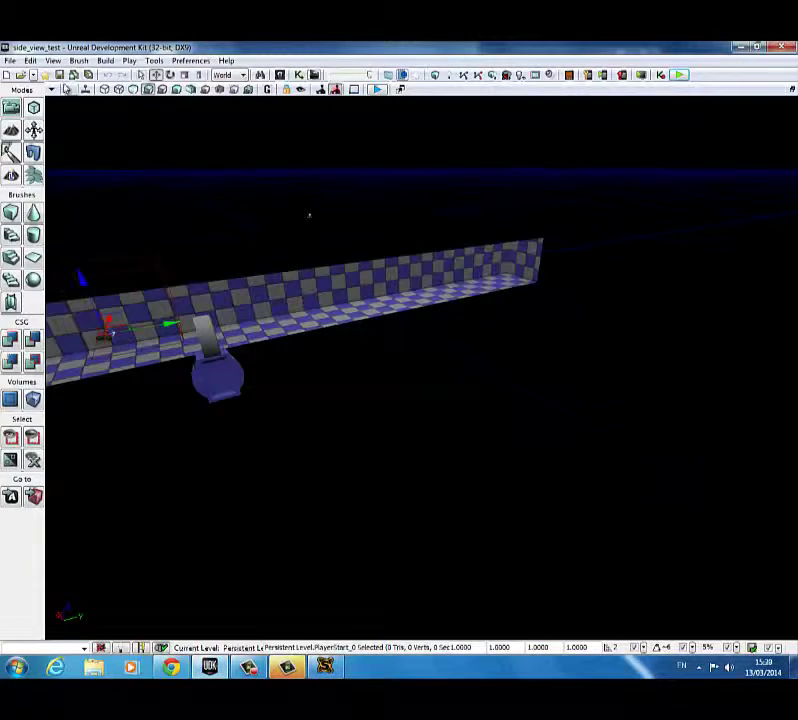
- In the World Properties, set Default Game Type to utgame and Game Type For PIE to UTDeathmatch
click(53, 60)
mouse_move(78, 61)
mouse_move(53, 61)
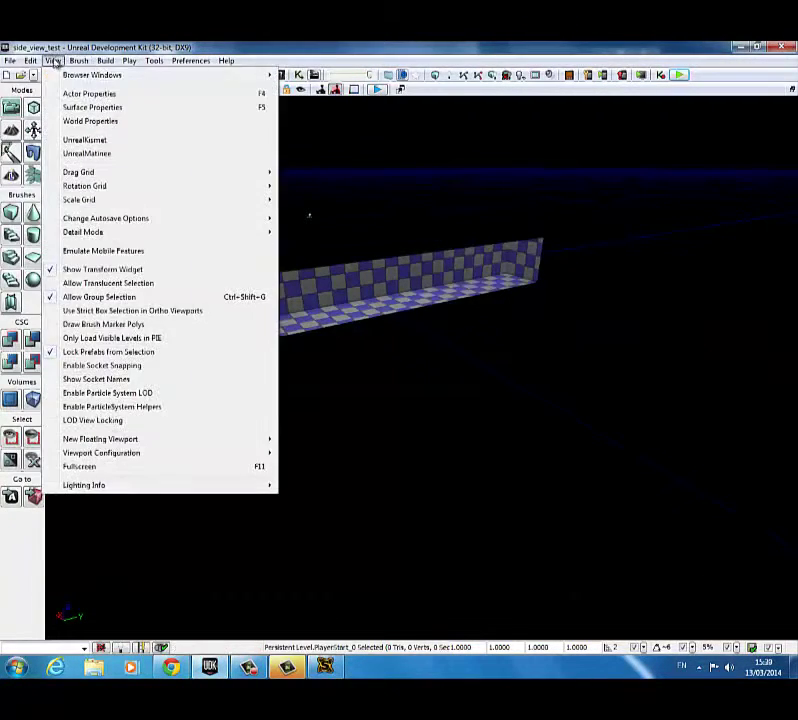
click(85, 121)
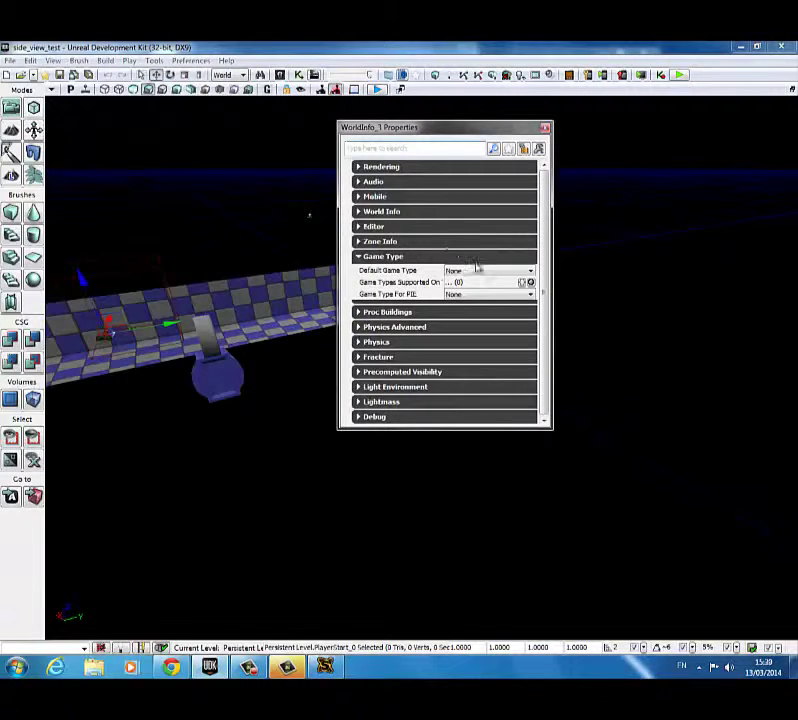
click(477, 269)
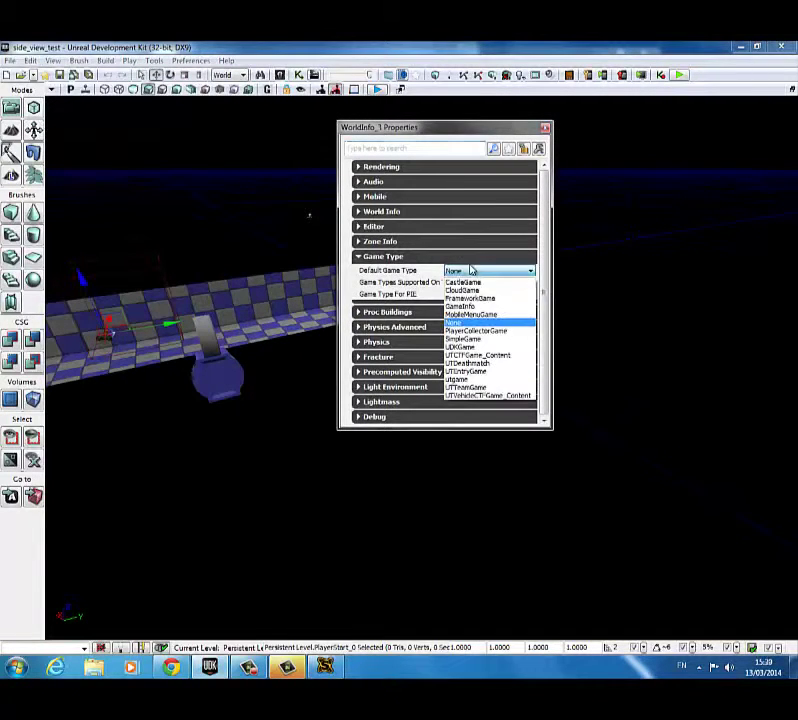
click(473, 381)
click(477, 295)
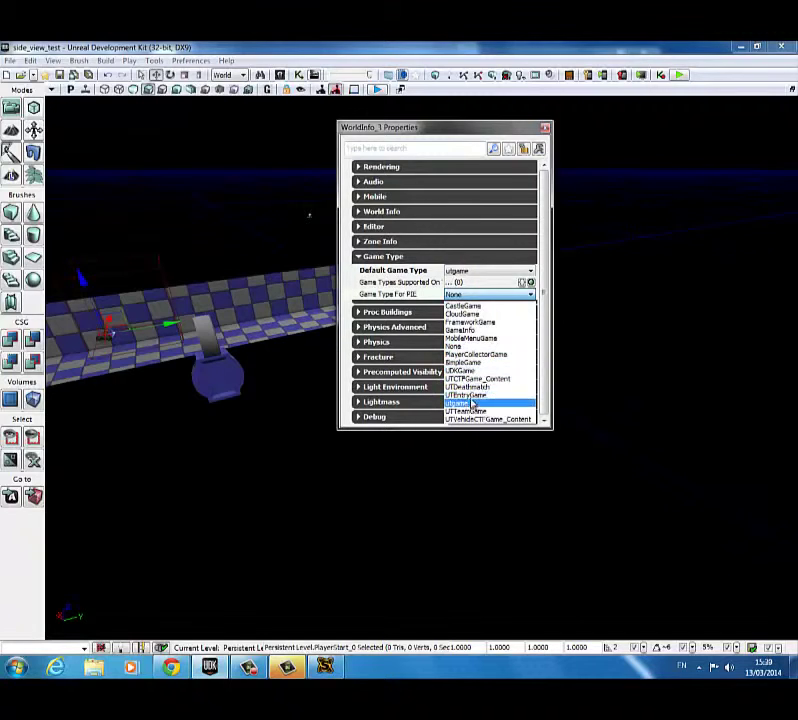
click(466, 386)
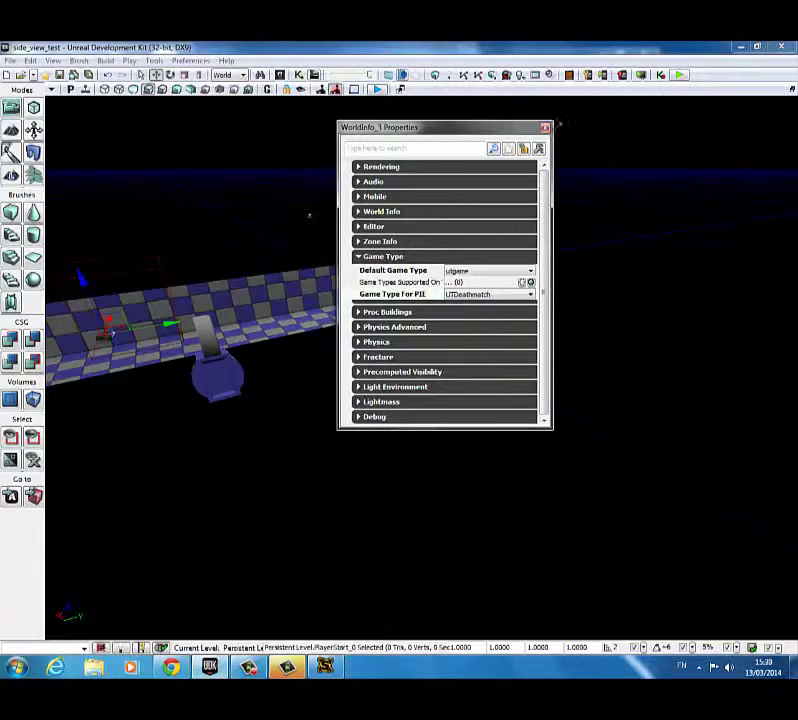
click(546, 129)
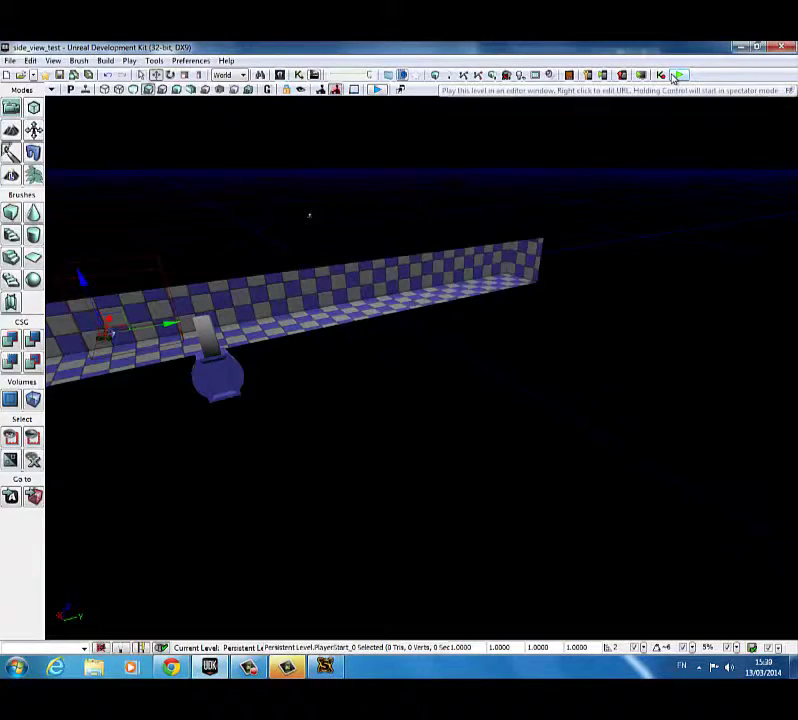
- Play the level in an editor window, run the character around the corridor to check the side-view camera, and end the test
click(678, 74)
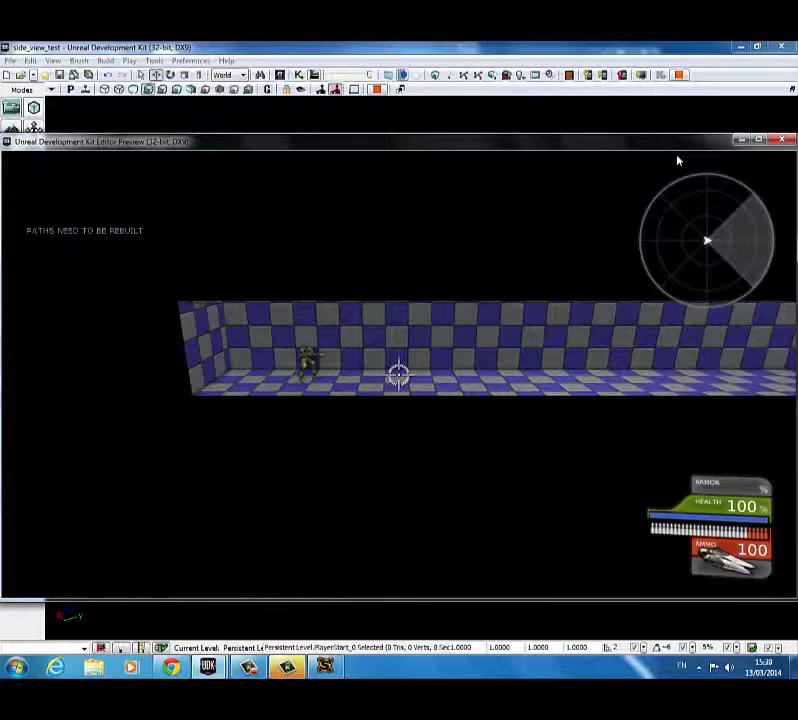
key(d)
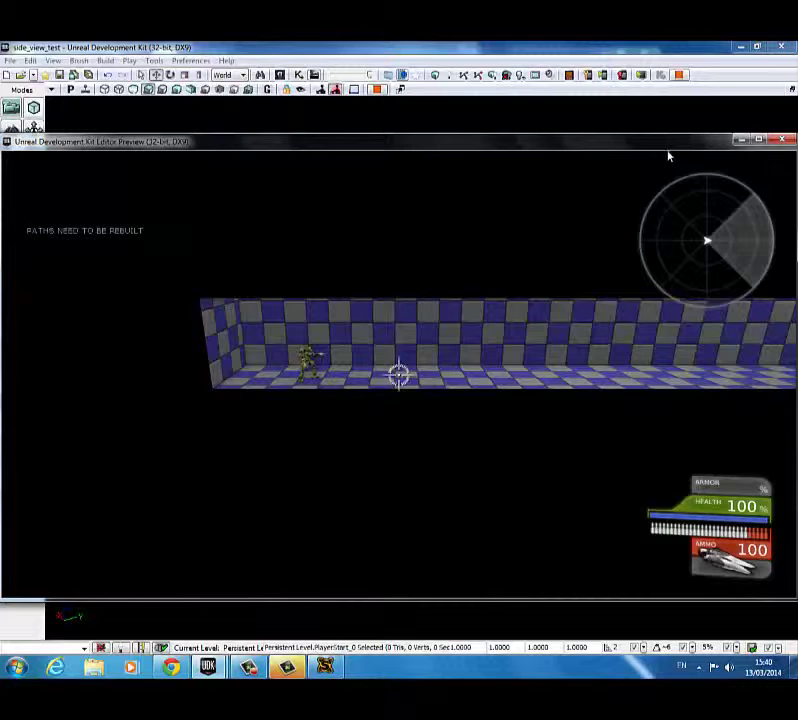
key(d)
key(w)
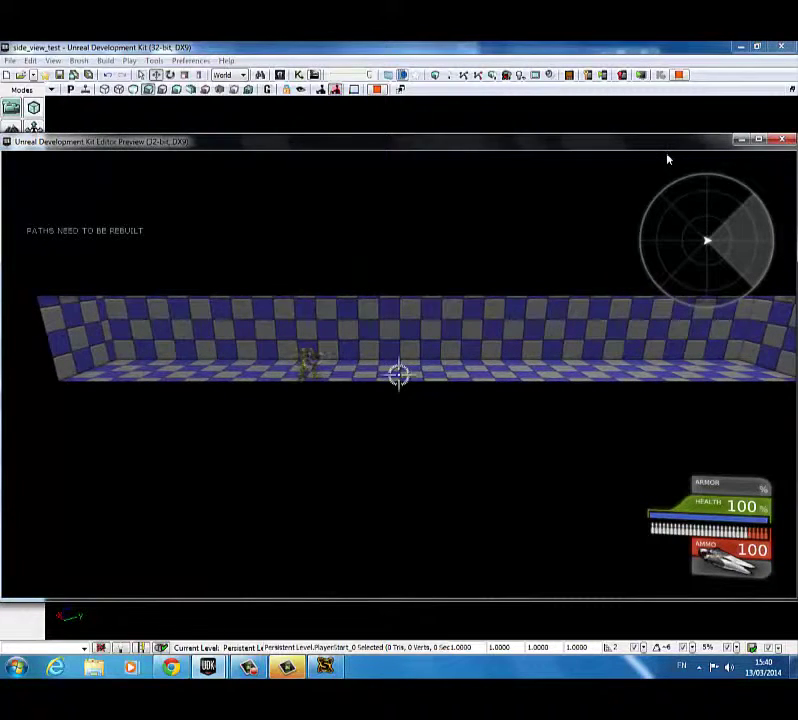
key(a)
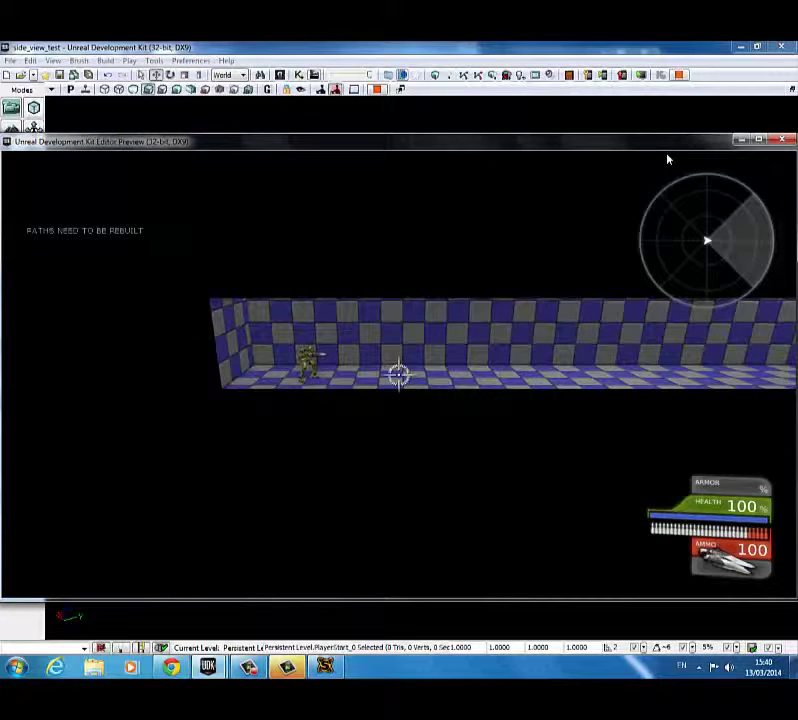
key(d)
key(d)
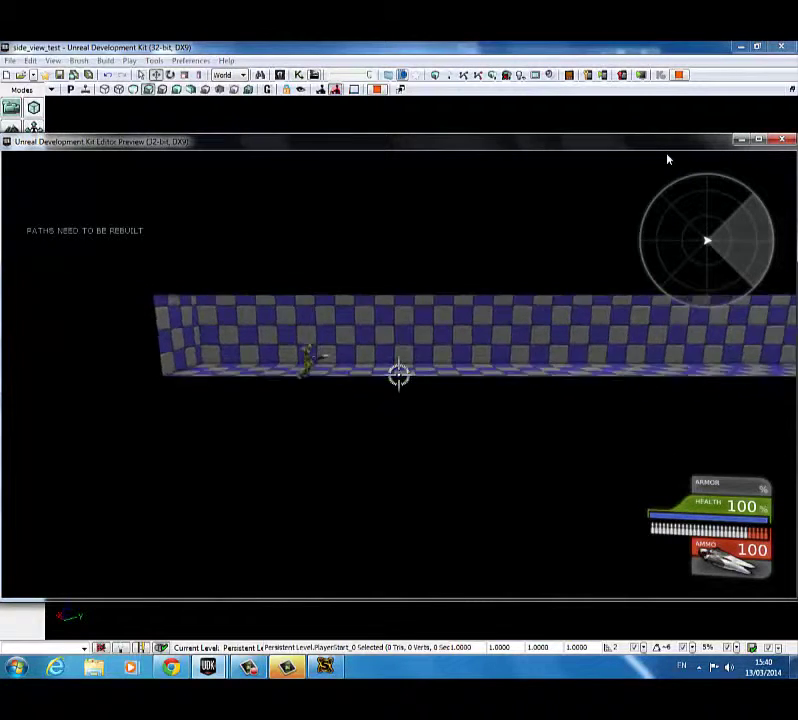
key(Escape)
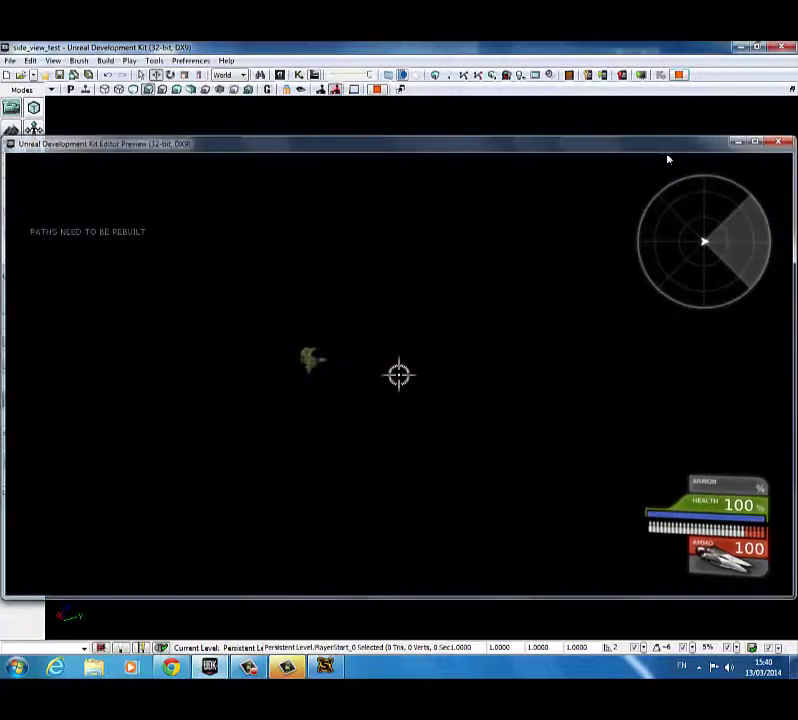
- Select the red builder brush at the corridor's start and switch to the four-viewport layout with the brush framed in the top view
right_drag(297, 370, 342, 355)
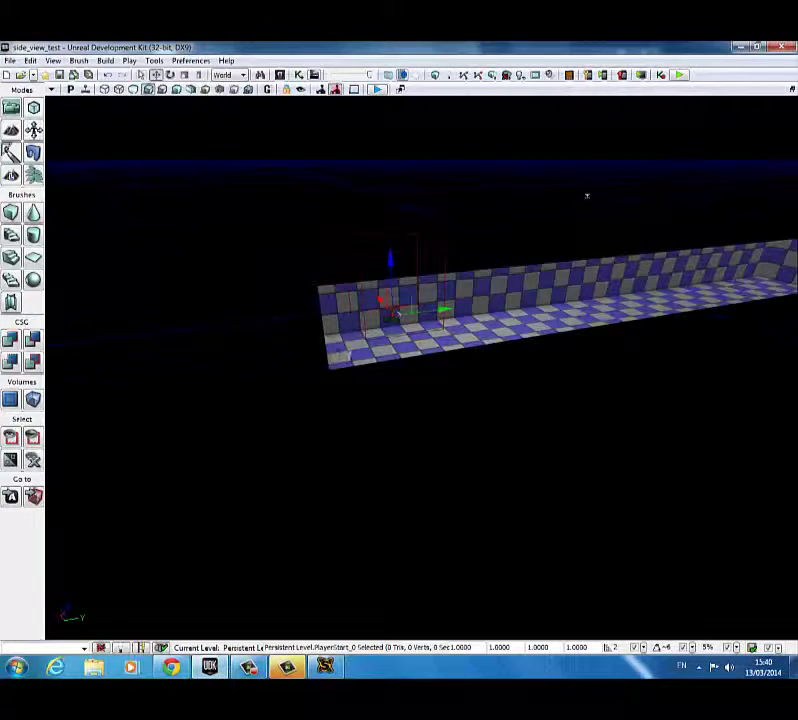
click(364, 318)
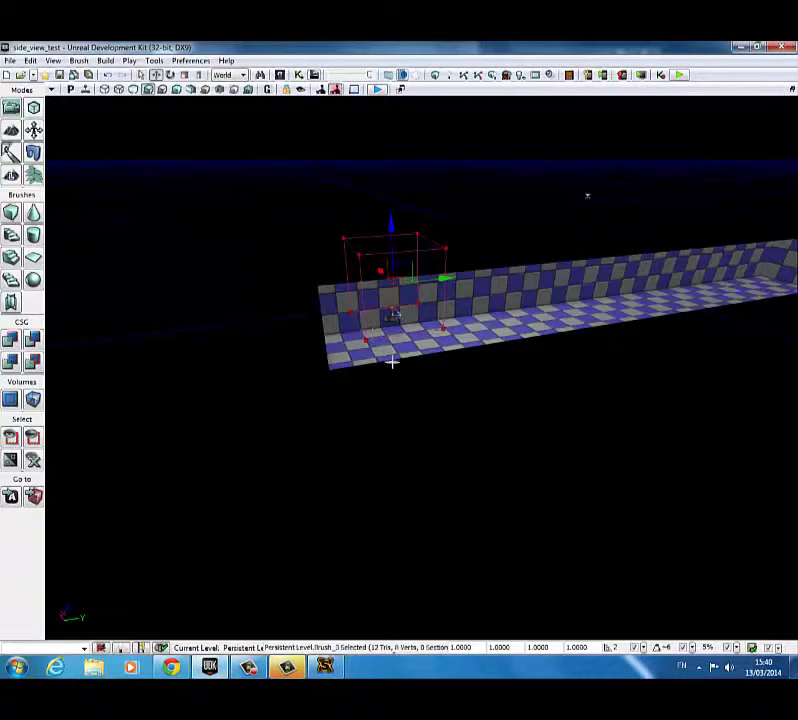
mouse_move(392, 362)
right_down()
mouse_move(437, 354)
mouse_move(373, 361)
mouse_move(398, 340)
right_up()
click(793, 90)
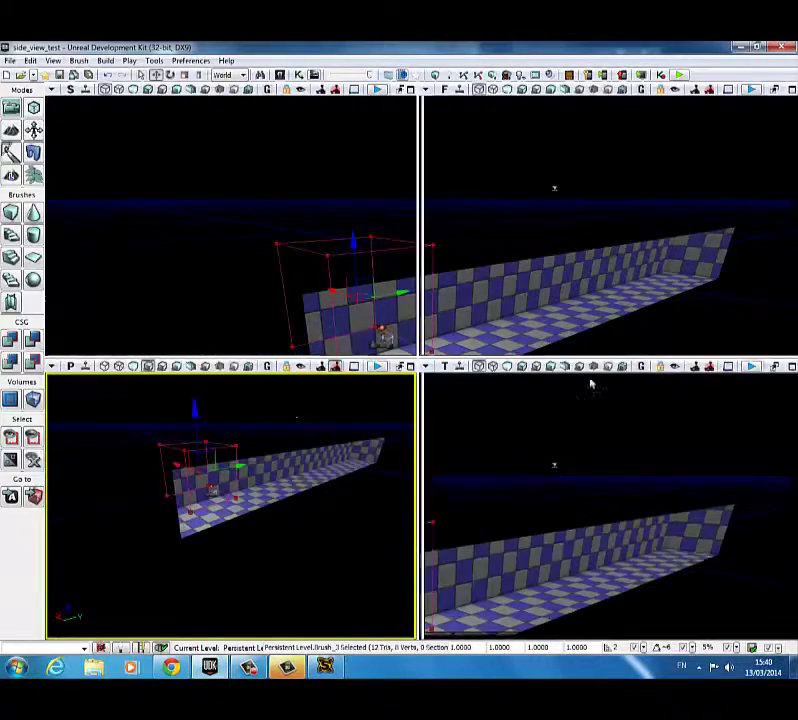
right_drag(615, 484, 740, 476)
scroll(614, 481, down, 3)
scroll(614, 485, down, 4)
drag(575, 485, 743, 527)
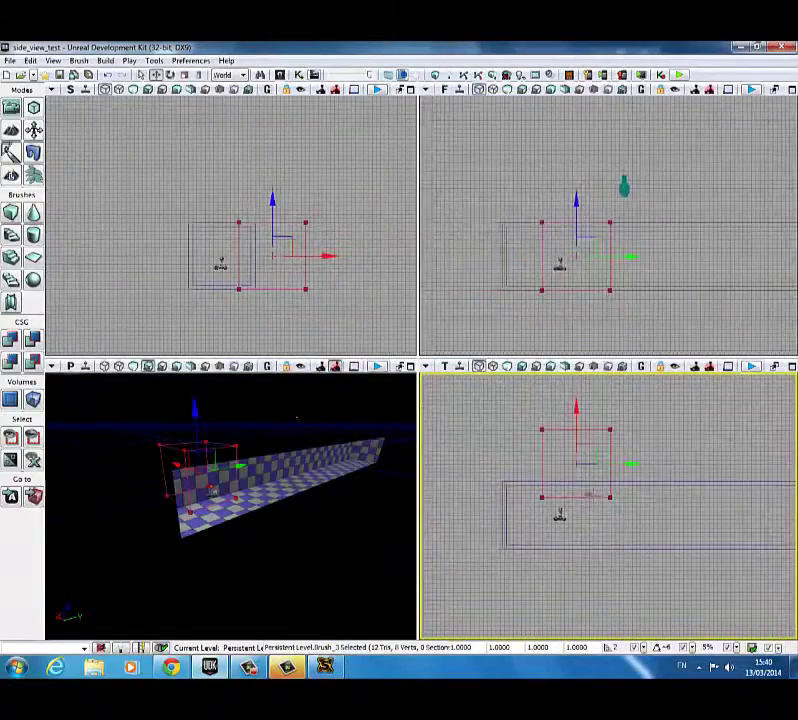
- Enter Geometry Mode and move the builder brush's outer long side in toward the corridor to make the brush thinner
click(34, 108)
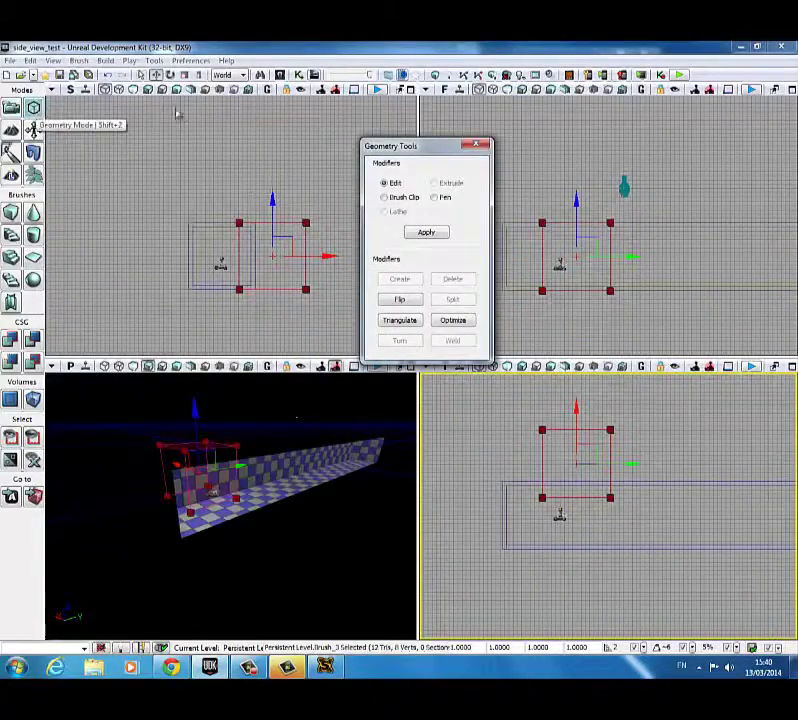
click(242, 75)
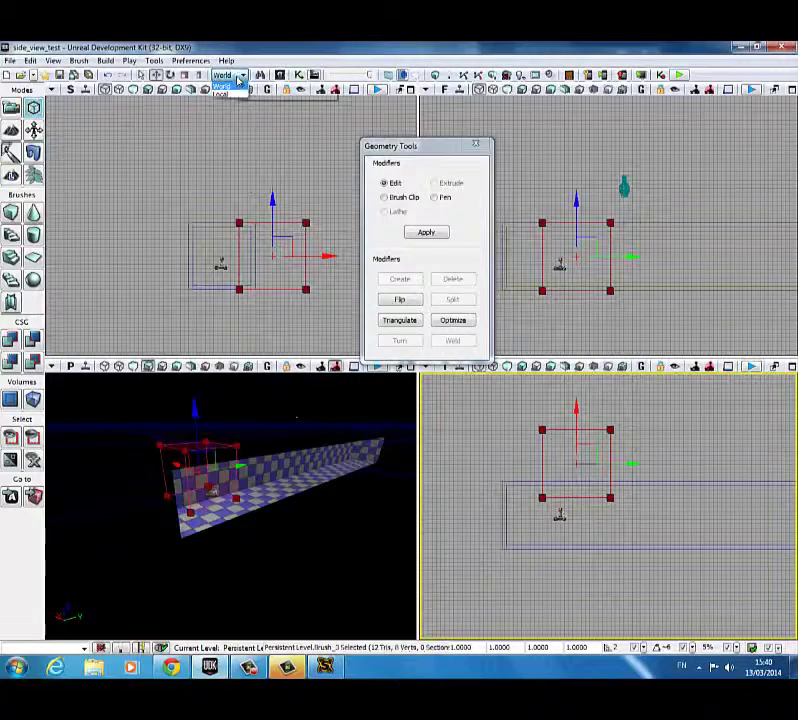
click(236, 88)
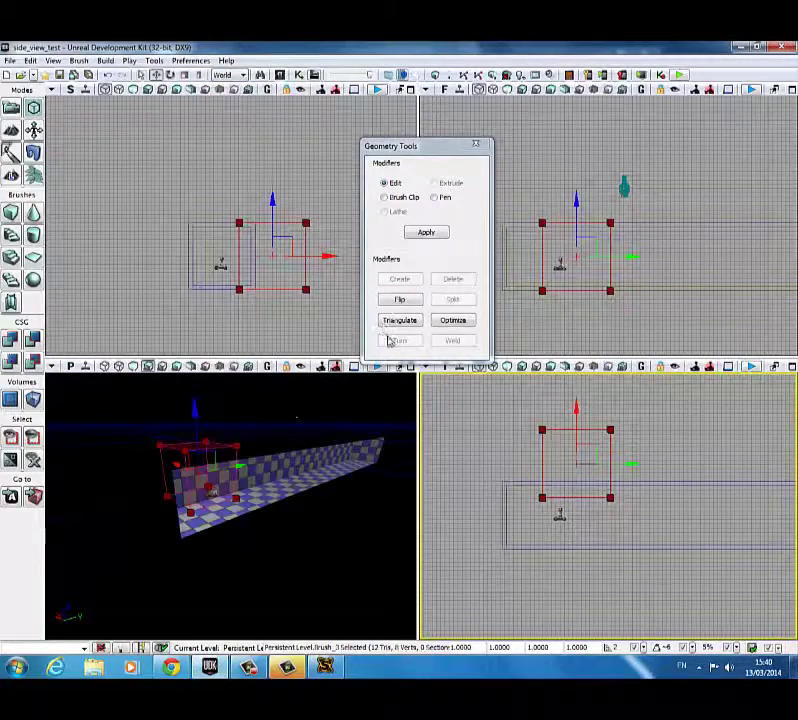
click(576, 430)
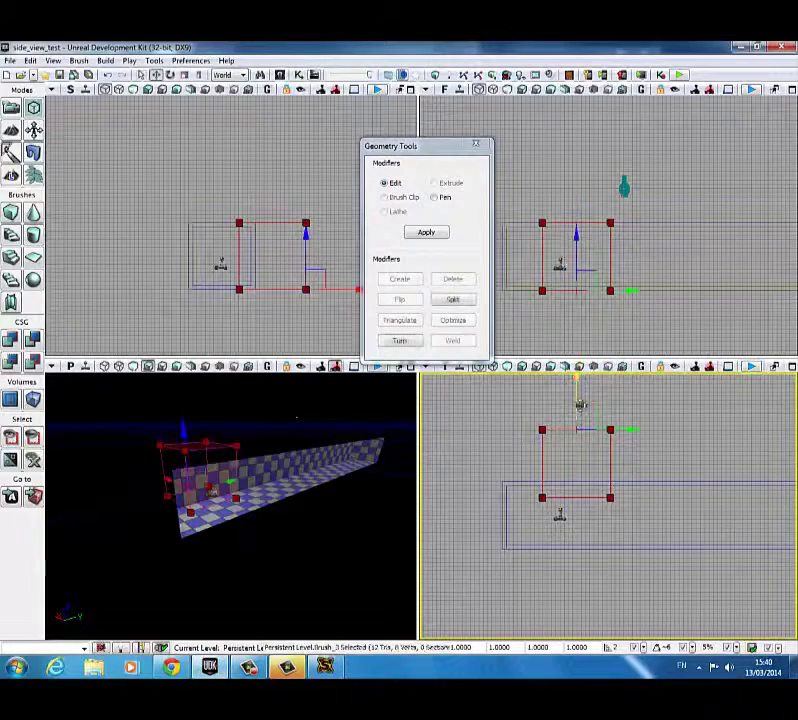
drag(578, 392, 579, 441)
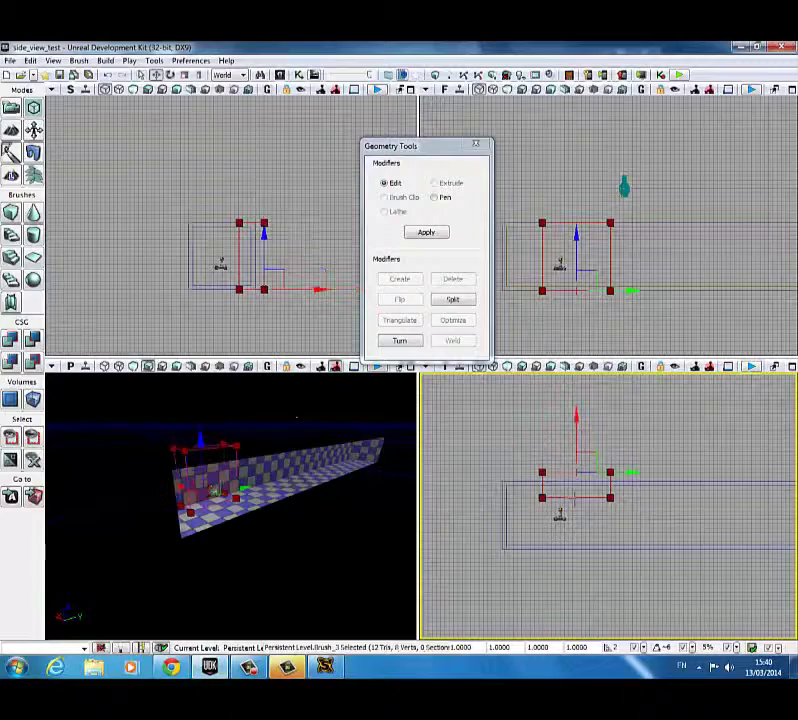
- Select the builder brush's short end facing along the corridor and stretch it out to the corridor's far end
click(610, 485)
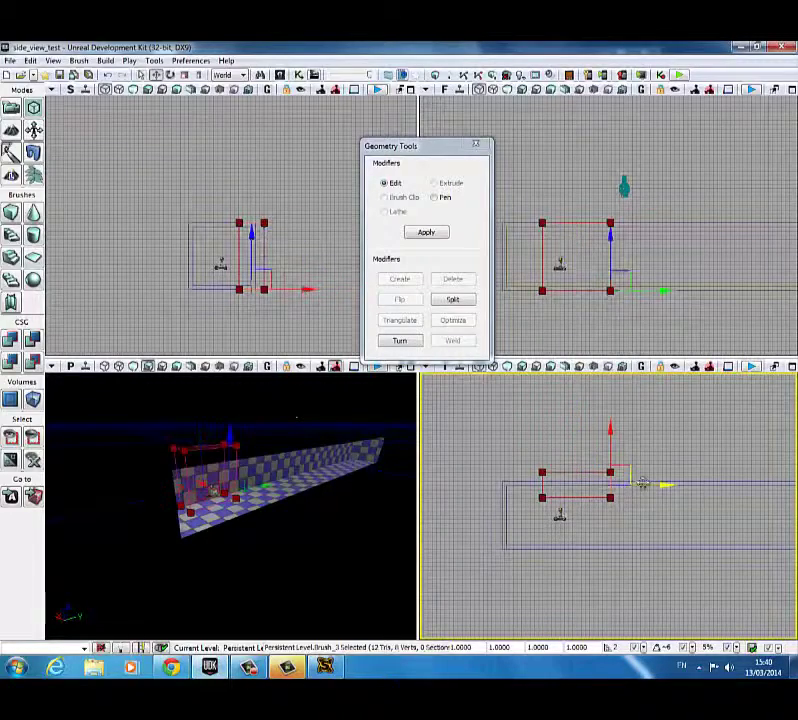
mouse_move(650, 484)
mouse_down()
mouse_move(794, 488)
mouse_move(787, 488)
mouse_up()
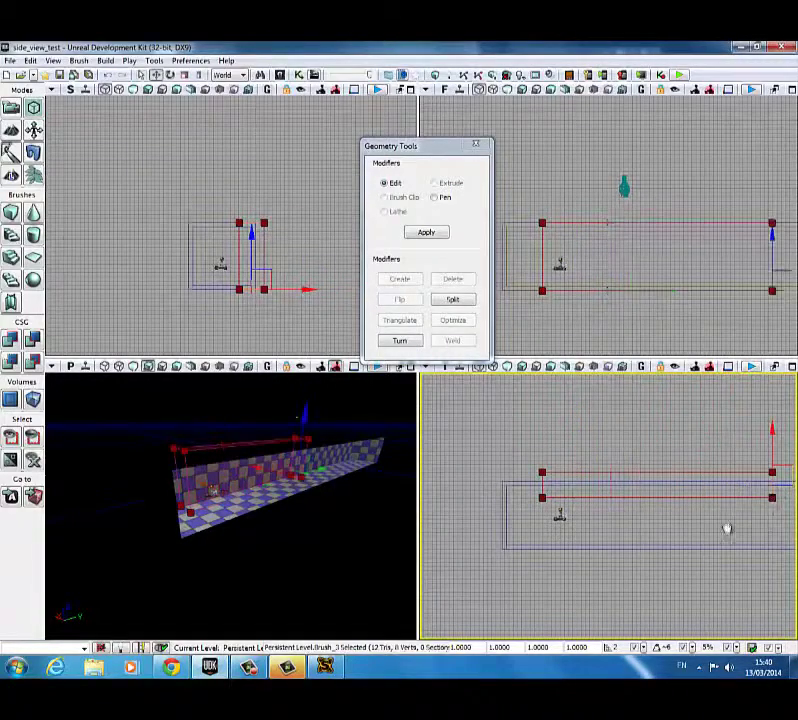
right_drag(727, 527, 480, 521)
drag(598, 487, 778, 487)
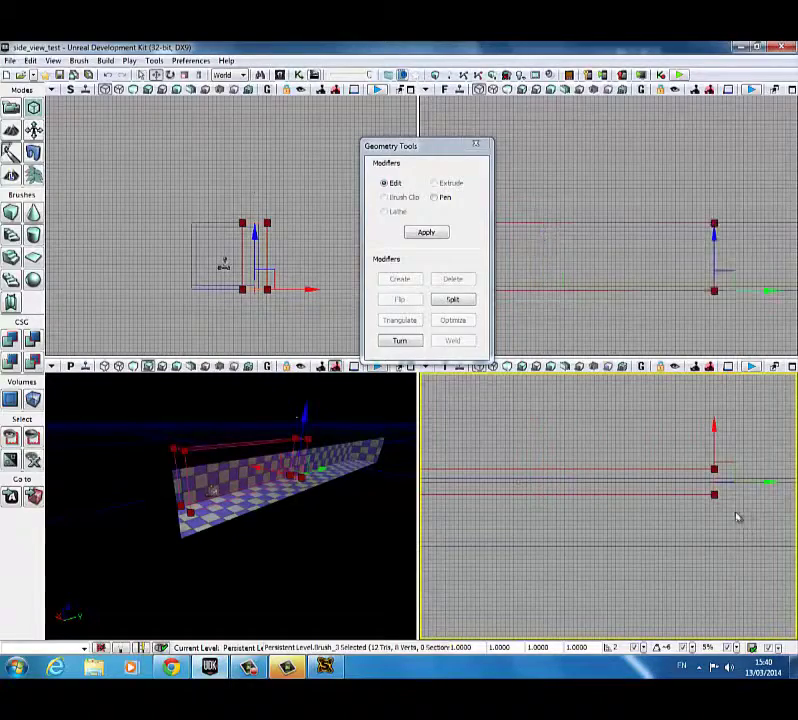
right_drag(737, 517, 502, 519)
drag(587, 485, 680, 484)
- Pull the brush's near short end out slightly past the corridor's starting wall
mouse_move(648, 530)
right_down()
mouse_move(796, 545)
mouse_move(790, 538)
right_up()
right_drag(490, 530, 617, 538)
drag(617, 538, 635, 538)
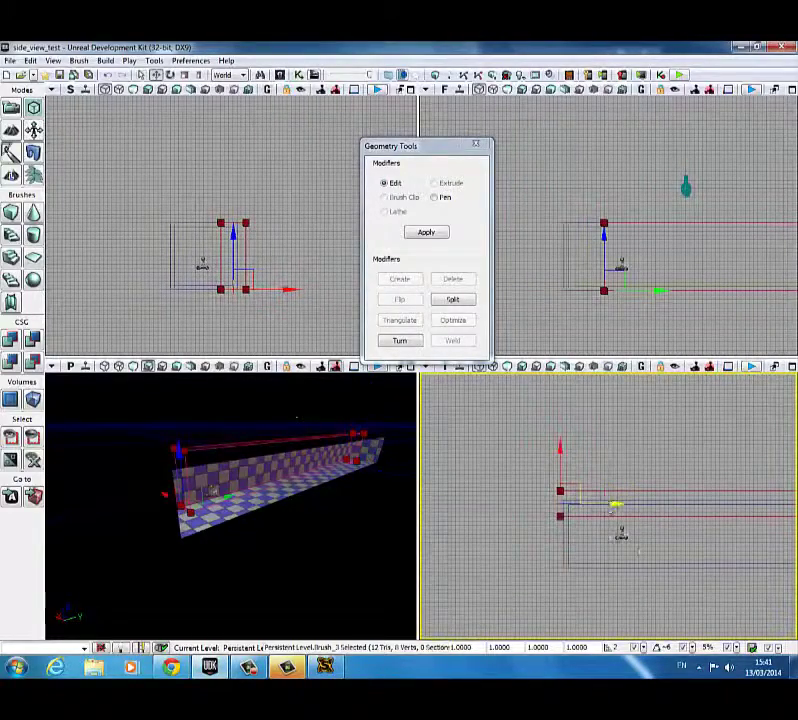
drag(613, 505, 597, 457)
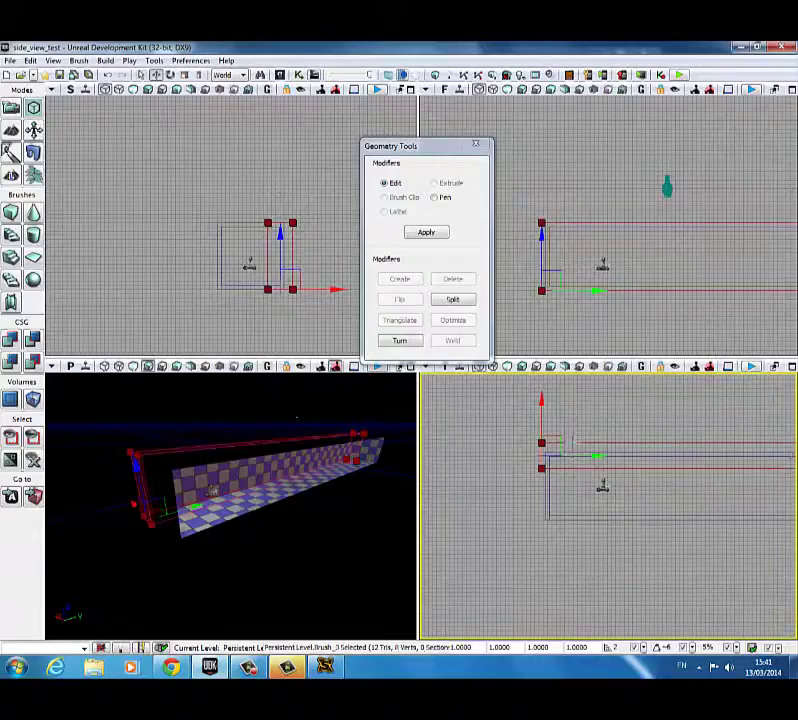
- Move the brush's outer long side further in toward the corridor wall to make the full-length brush thinner
click(596, 443)
drag(684, 461, 445, 457)
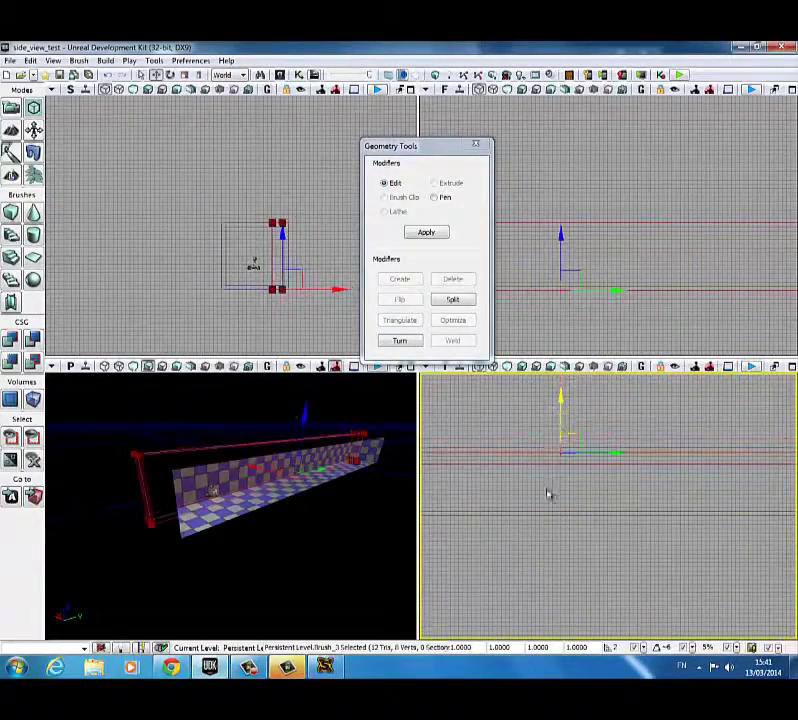
mouse_move(549, 495)
mouse_down()
mouse_move(700, 492)
mouse_move(664, 490)
mouse_up()
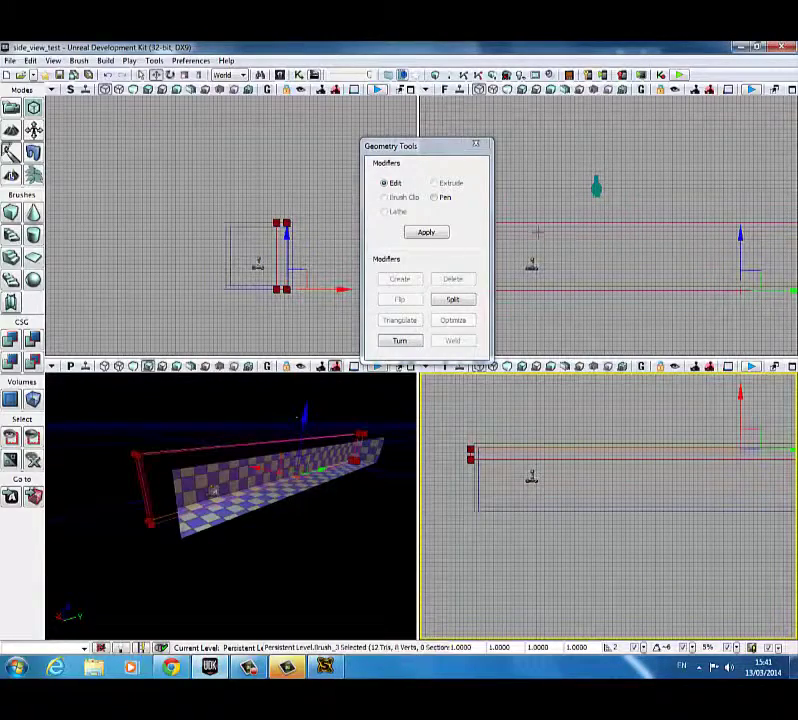
- Close the Geometry Tools and add a BlockingVolume from the builder brush along the corridor's first long side
click(476, 144)
click(493, 262)
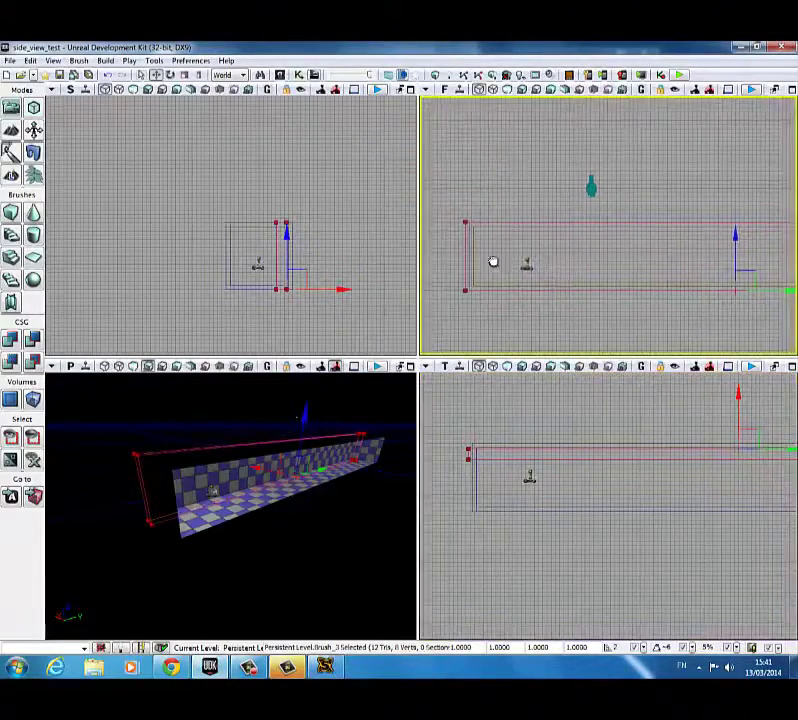
mouse_move(493, 262)
mouse_down()
mouse_move(418, 265)
mouse_move(420, 276)
mouse_move(525, 299)
mouse_move(587, 279)
mouse_up()
drag(366, 284, 385, 283)
scroll(372, 278, up, 3)
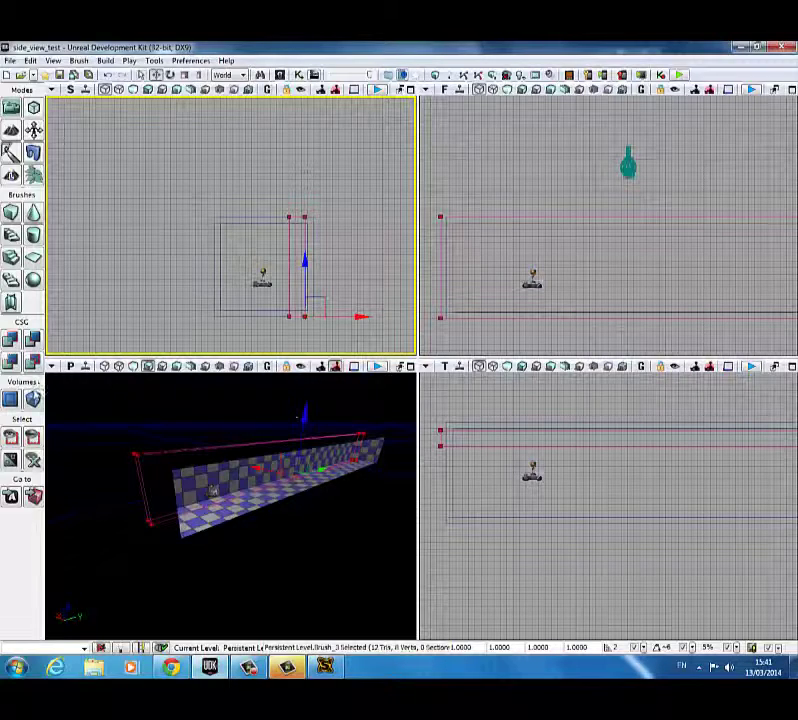
click(34, 400)
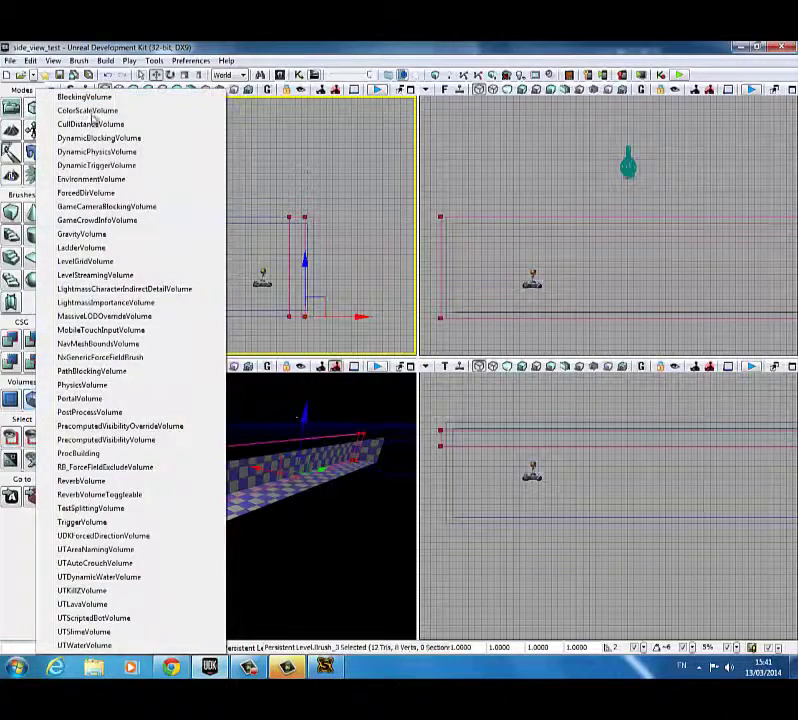
click(95, 99)
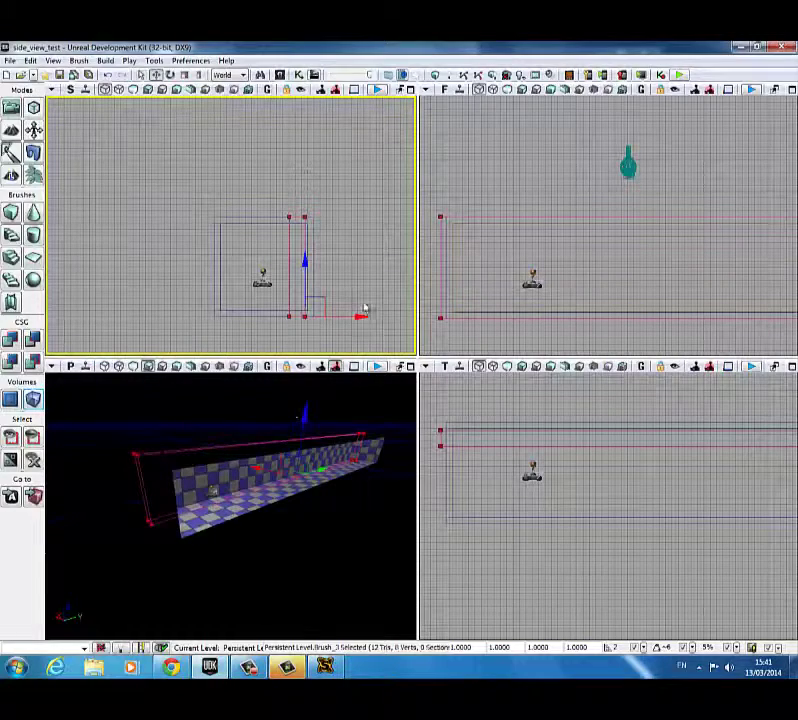
- Move the builder brush across the corridor to its opposite long side, with its outer face flush with the corridor's outer edge
drag(360, 315, 301, 316)
scroll(288, 269, up, 5)
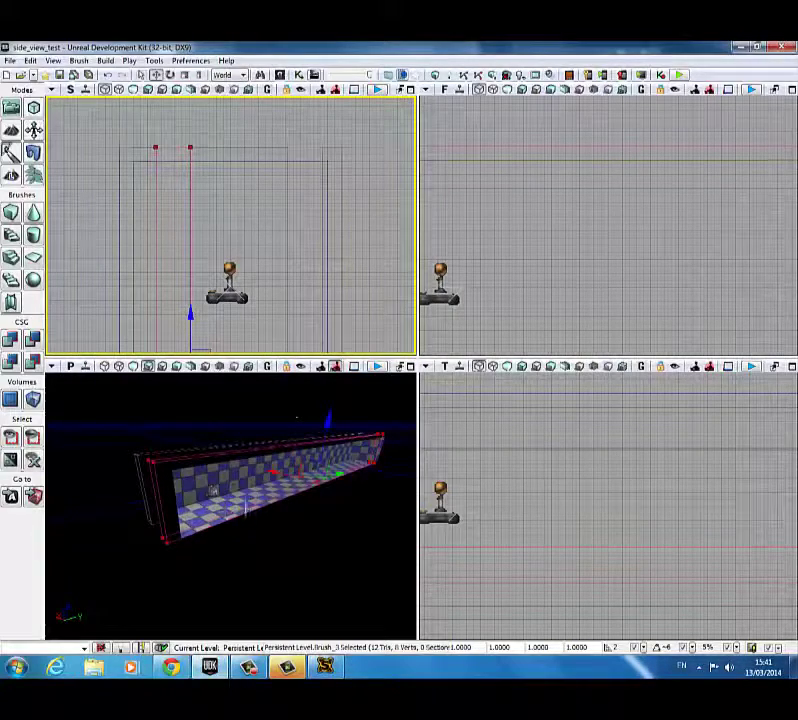
drag(496, 460, 549, 360)
scroll(527, 461, down, 2)
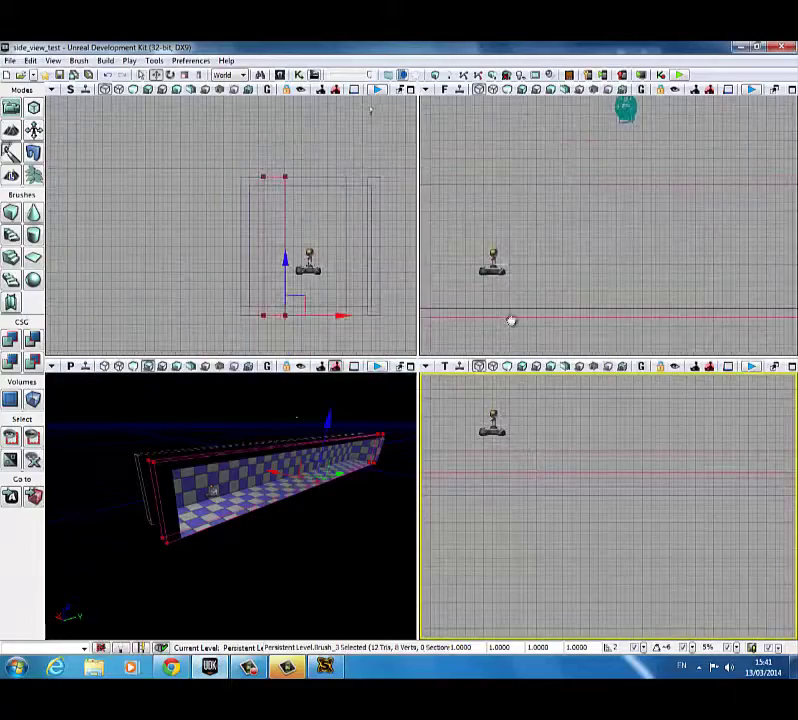
drag(511, 321, 586, 339)
mouse_move(372, 312)
mouse_down()
mouse_move(400, 310)
mouse_move(350, 330)
mouse_up()
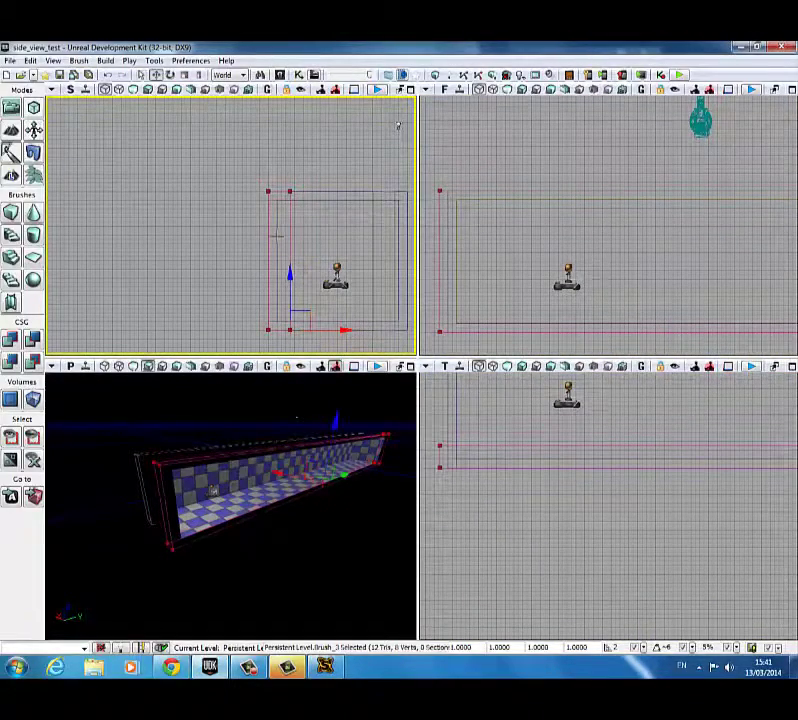
- In Geometry Mode, thicken the builder brush by moving its inner long side further into the corridor
click(34, 109)
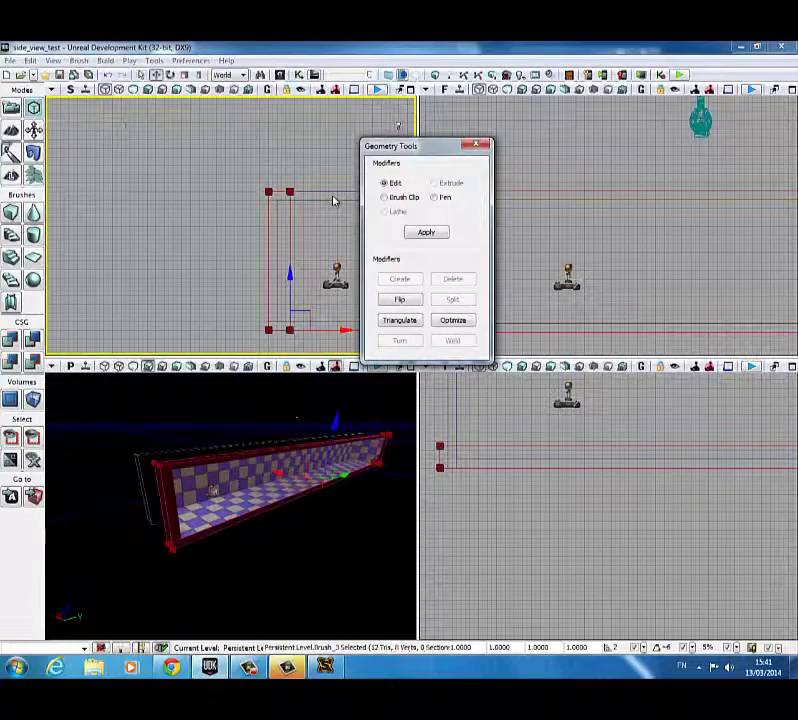
click(290, 232)
drag(333, 261, 343, 261)
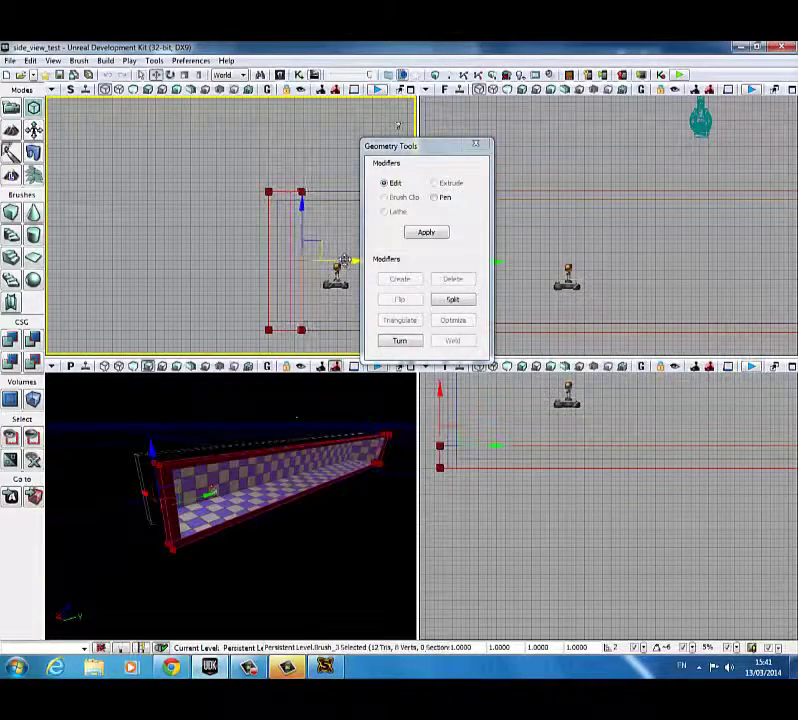
drag(352, 261, 340, 268)
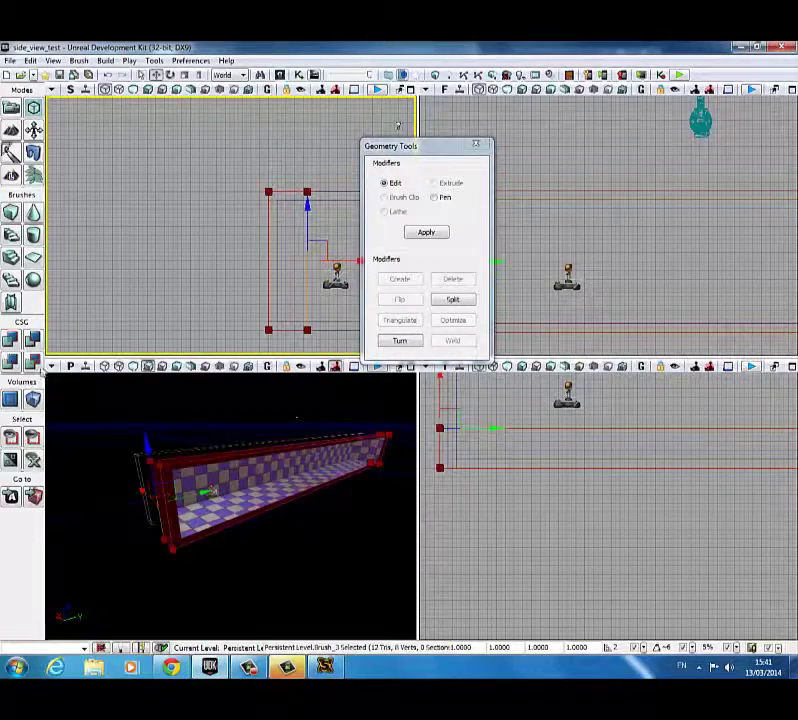
- Add a second BlockingVolume from the thickened brush, move the builder brush outside the corridor, and select the new volume
right_click(34, 400)
click(114, 100)
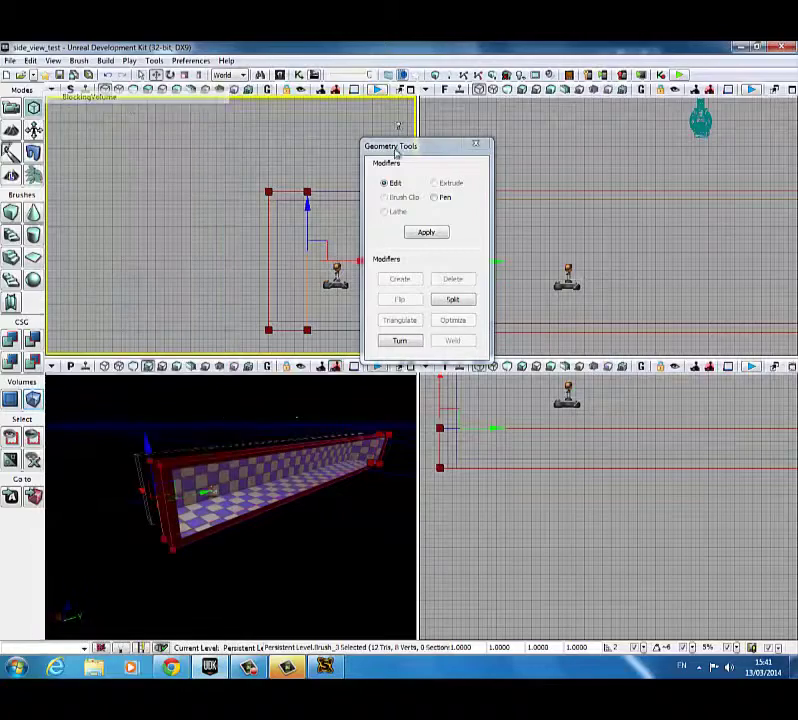
click(476, 145)
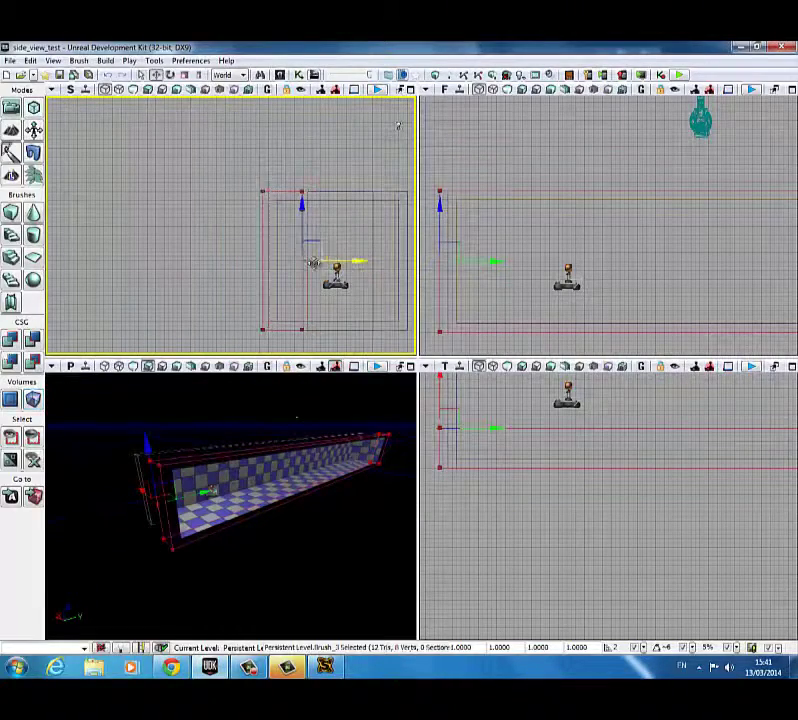
drag(260, 266, 259, 266)
scroll(310, 236, up, 3)
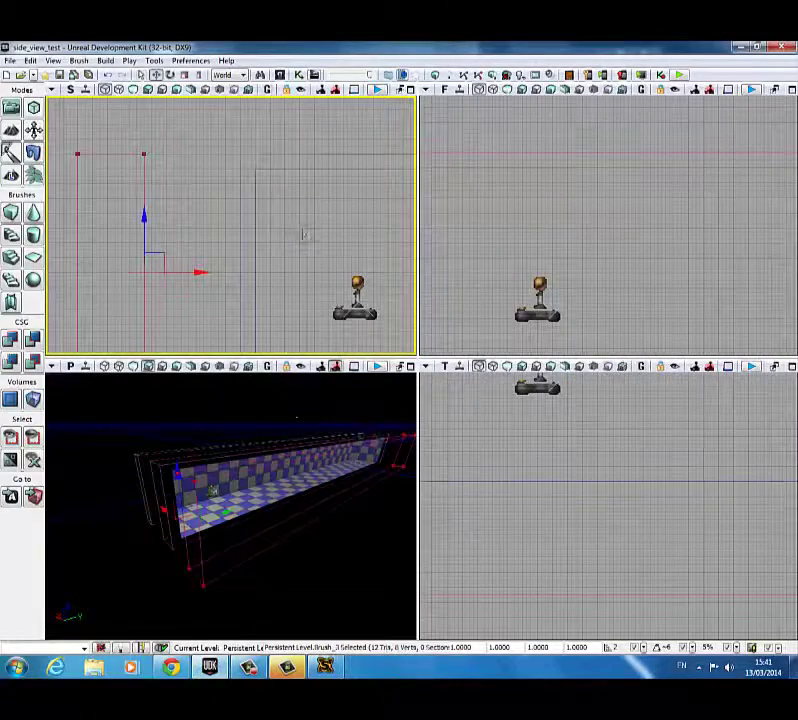
click(307, 229)
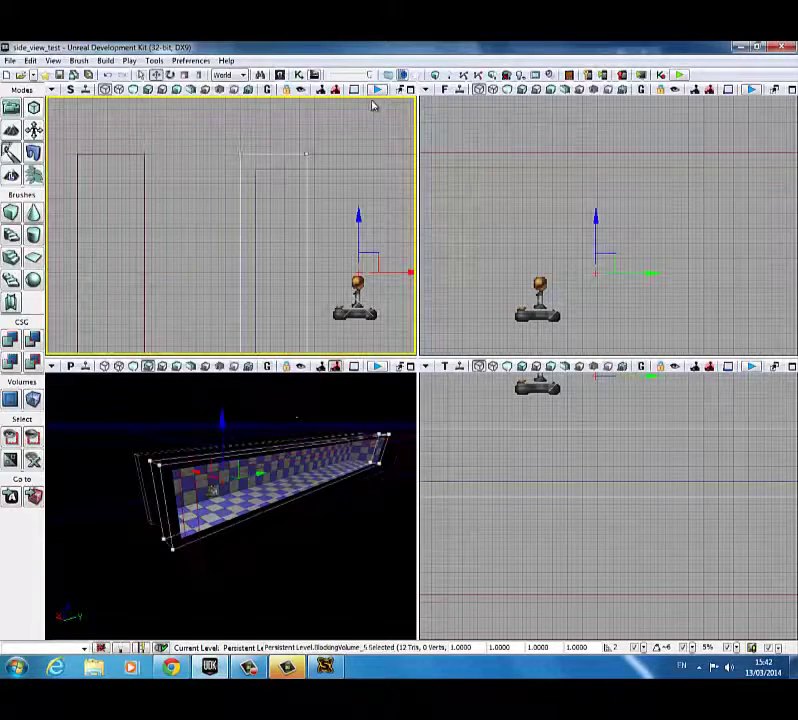
- Build the level, dismiss the Map Check, and play it, running the character along the corridor to test the blocking volumes
click(465, 76)
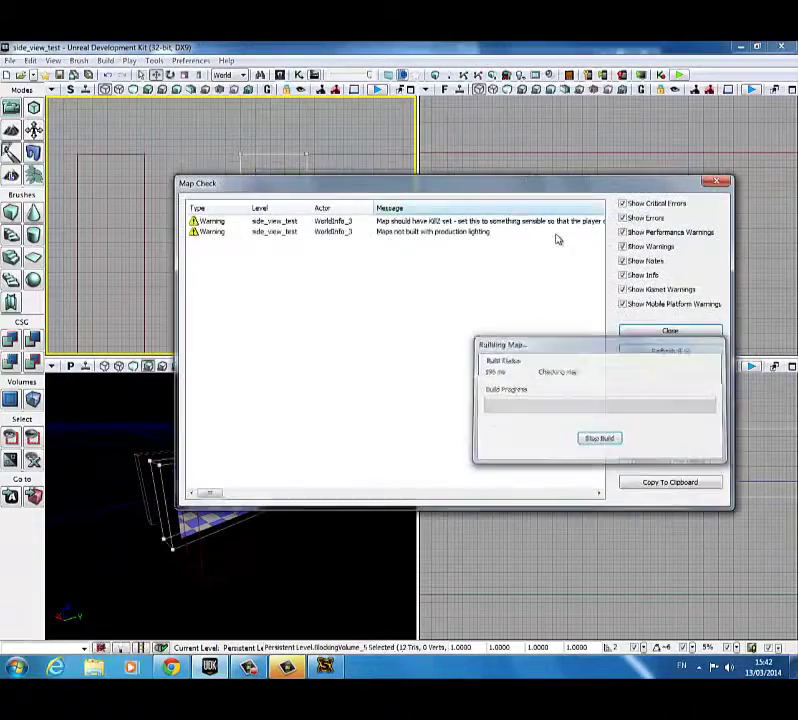
click(668, 333)
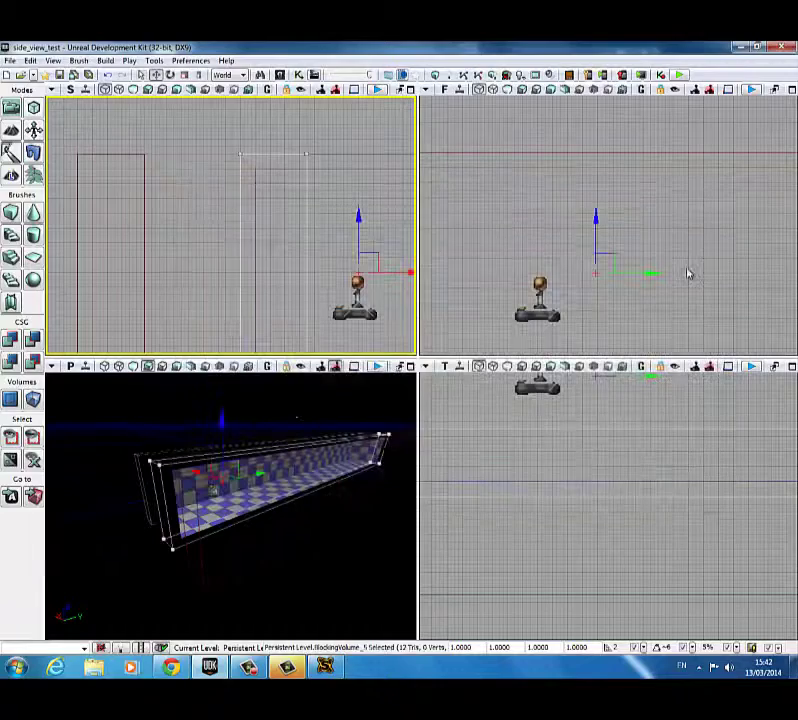
click(680, 75)
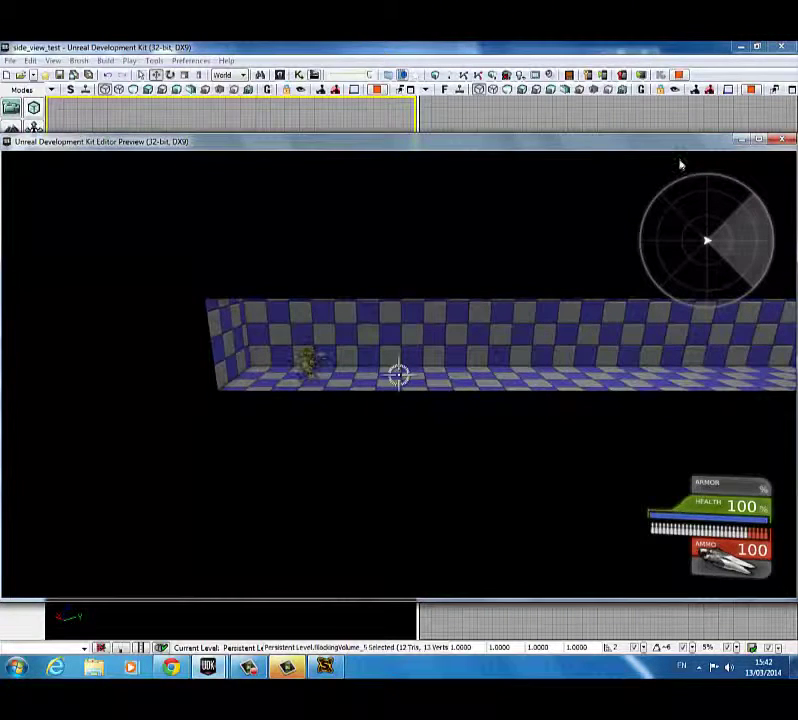
key(d)
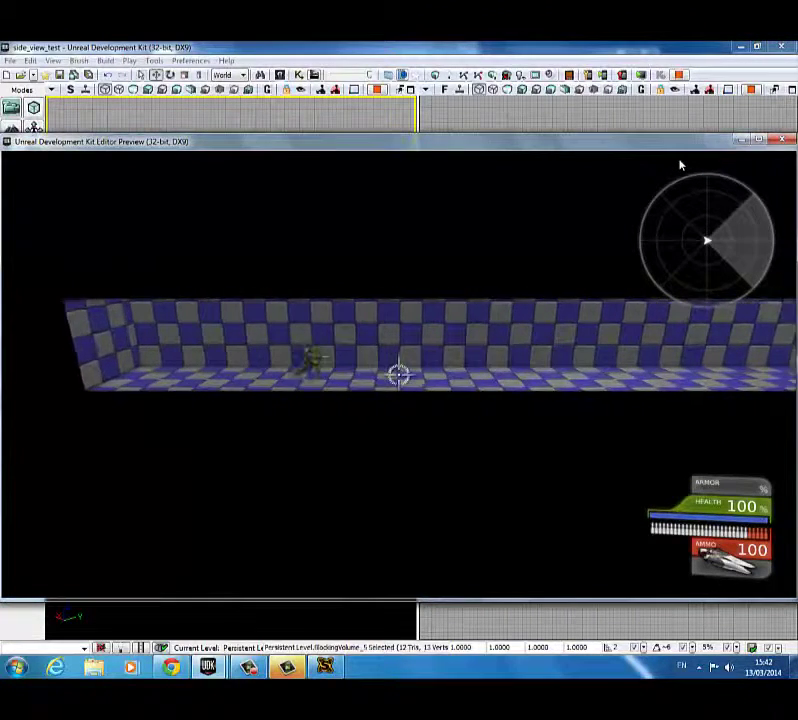
key(d)
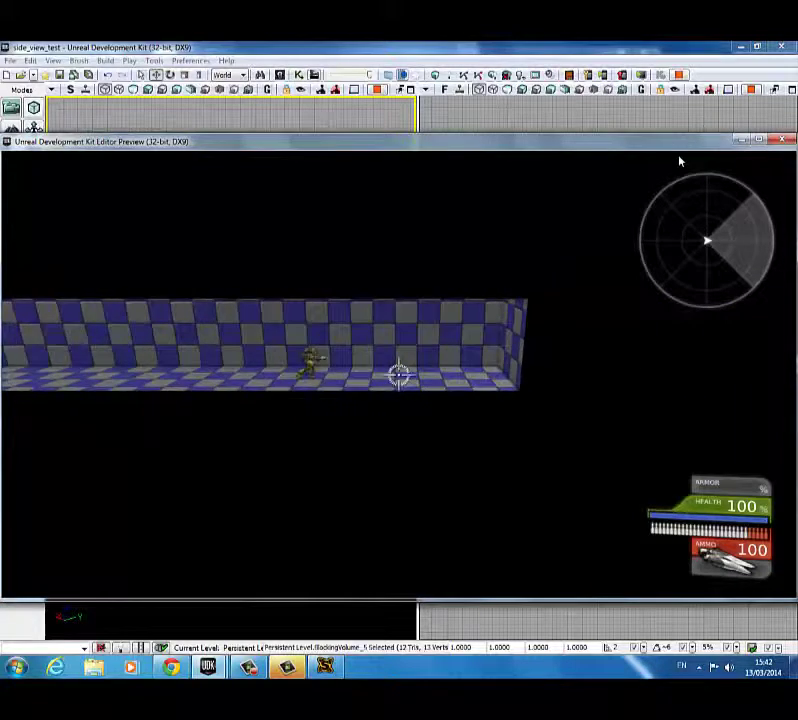
key(a)
key(Escape)
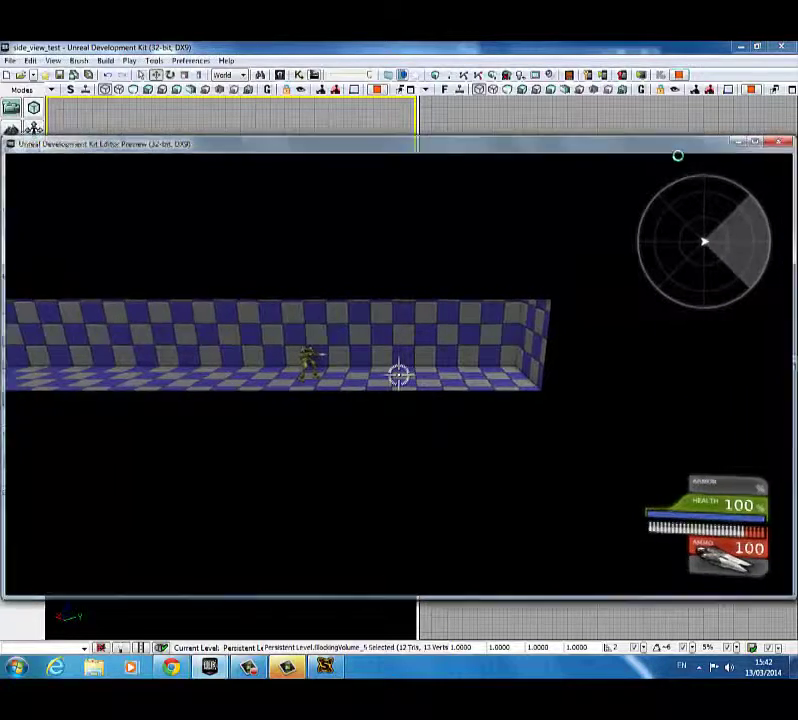